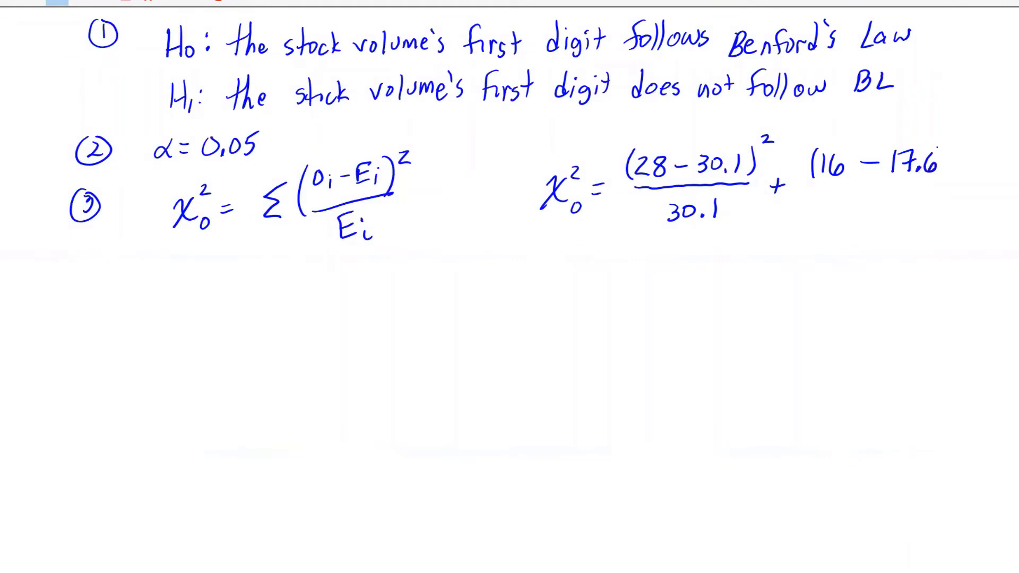
- Write 17.6 as the denominator under the second term, (16 − 17.6)²/17.6
drag(823, 186, 939, 184)
mouse_move(857, 199)
mouse_down()
mouse_move(856, 217)
mouse_move(873, 212)
mouse_up()
drag(871, 207, 897, 211)
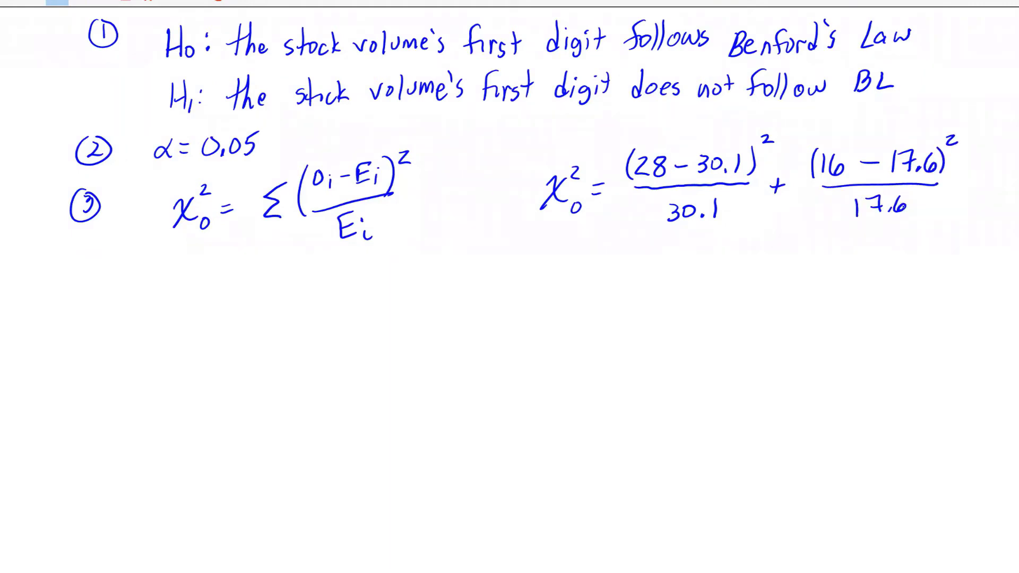
scroll(899, 218, up, 3)
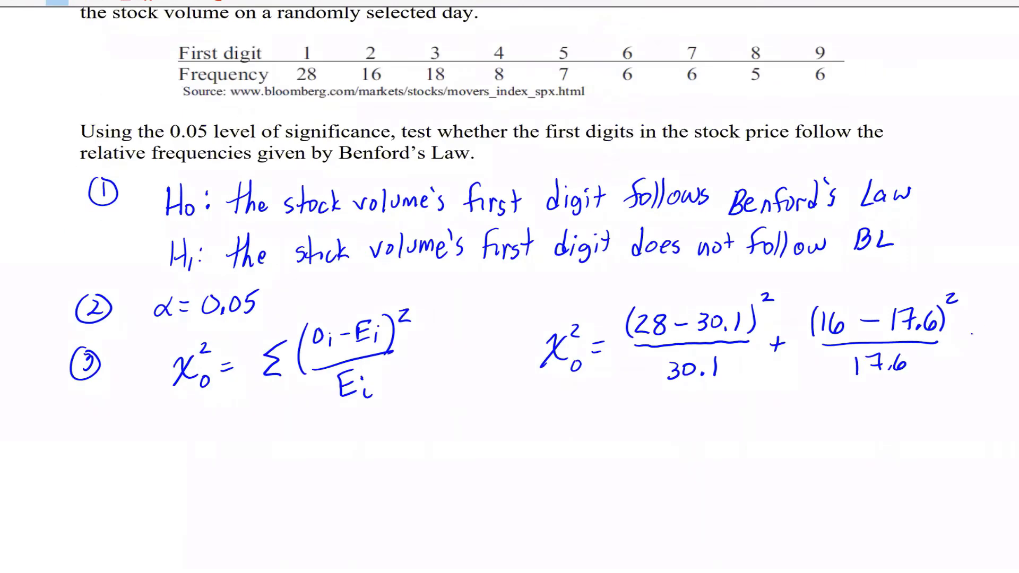
- Add '+ …' after the second term and a plus sign starting the final term
drag(971, 334, 971, 351)
drag(963, 344, 977, 343)
click(988, 344)
click(994, 345)
drag(709, 415, 706, 436)
drag(698, 430, 714, 427)
- Draw an arrow at digit 9 in the table and begin the last term with '(6 −'
mouse_move(833, 45)
mouse_down()
mouse_move(854, 29)
mouse_move(844, 48)
mouse_up()
mouse_move(749, 398)
mouse_down()
mouse_move(750, 435)
mouse_move(755, 427)
mouse_up()
drag(776, 420, 791, 418)
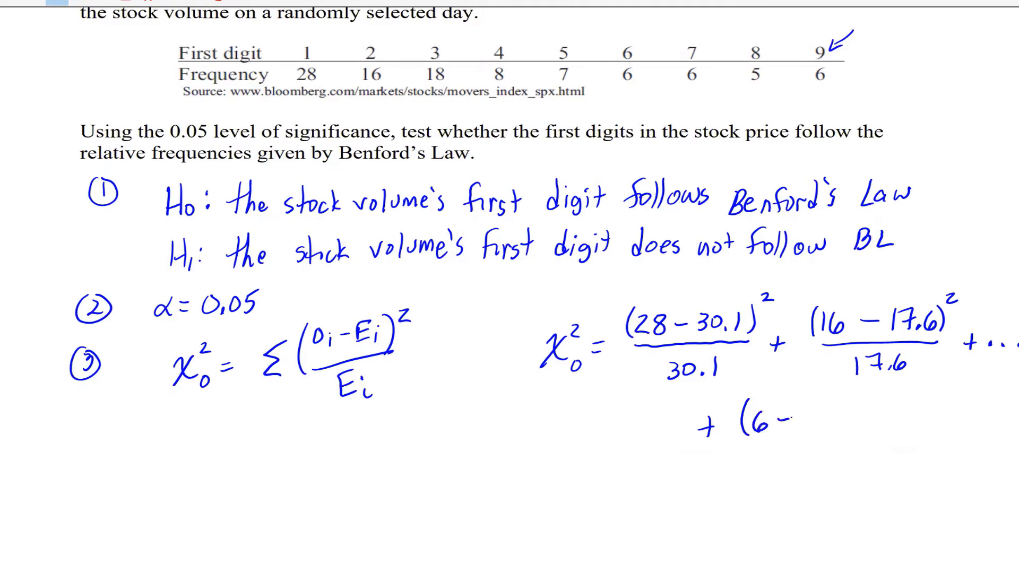
scroll(510, 287, up, 20)
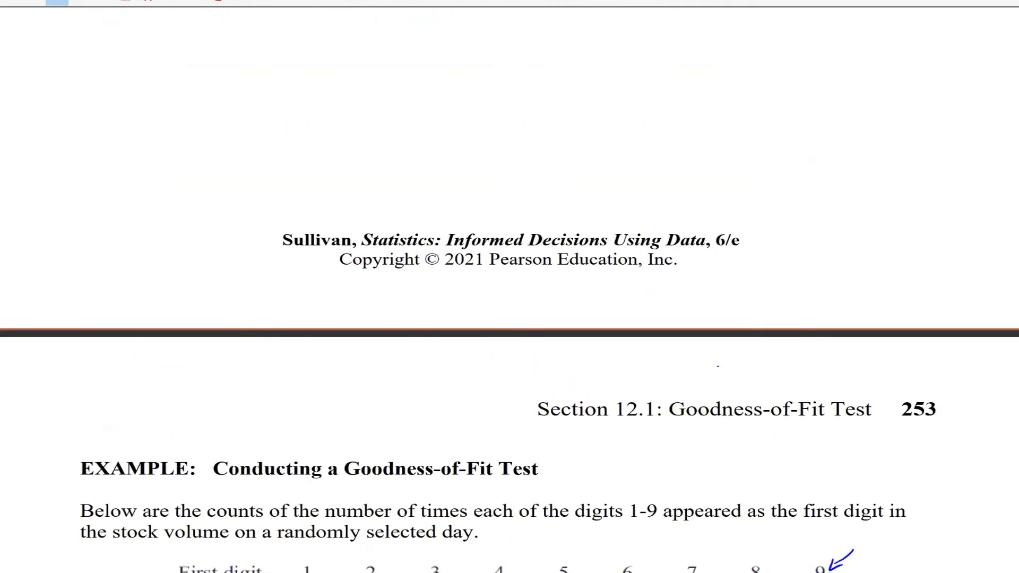
scroll(509, 287, up, 10)
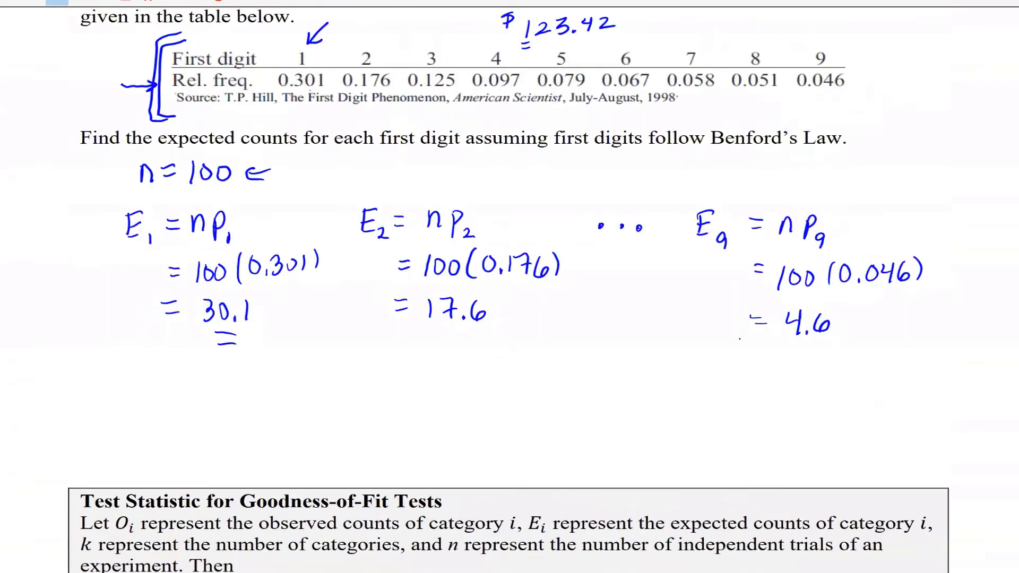
scroll(510, 286, down, 20)
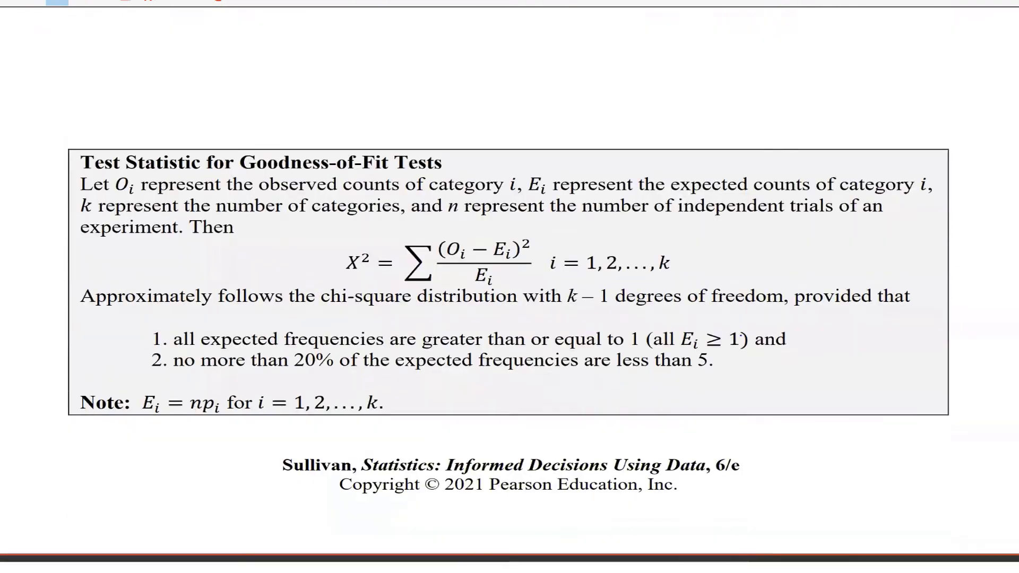
scroll(510, 286, down, 10)
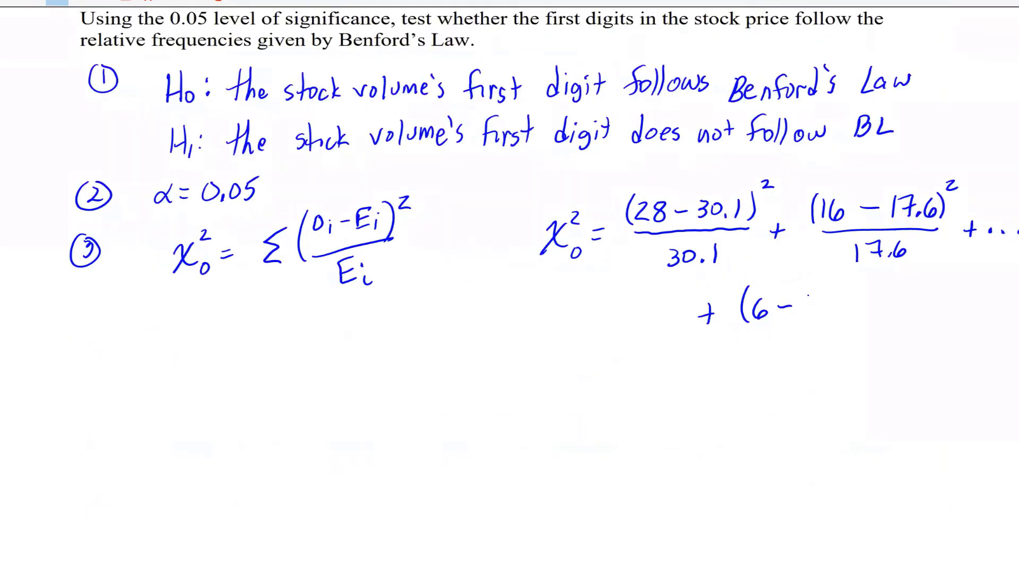
- Write '4.6)²' with a fraction bar and 4.6 below, completing (6 − 4.6)²/4.6
drag(809, 295, 820, 302)
mouse_move(821, 291)
mouse_down()
mouse_move(816, 316)
mouse_move(835, 309)
mouse_move(848, 320)
mouse_move(871, 299)
mouse_up()
mouse_move(757, 332)
mouse_down()
mouse_move(823, 327)
mouse_move(805, 345)
mouse_move(826, 348)
mouse_up()
click(811, 358)
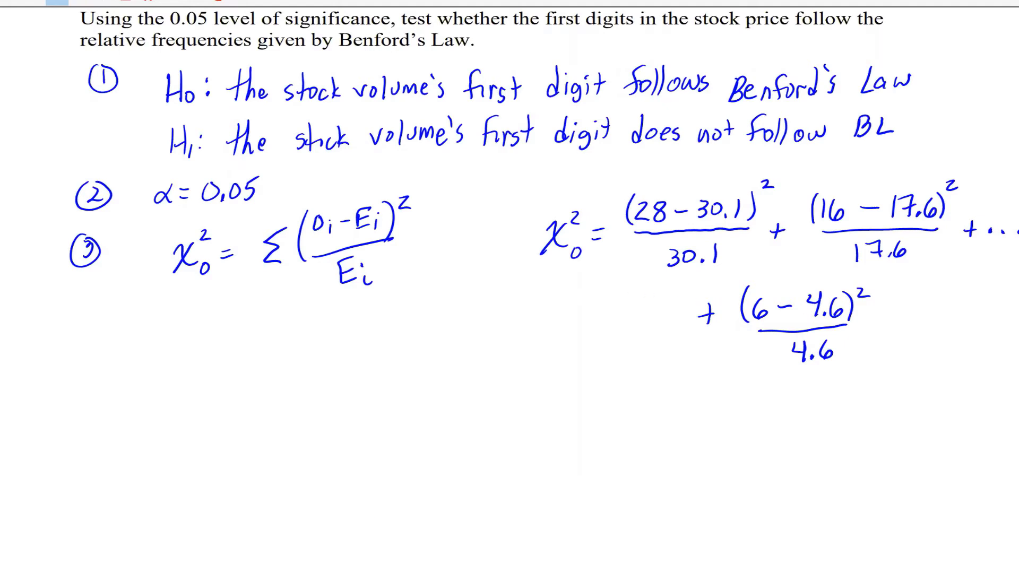
mouse_move(520, 572)
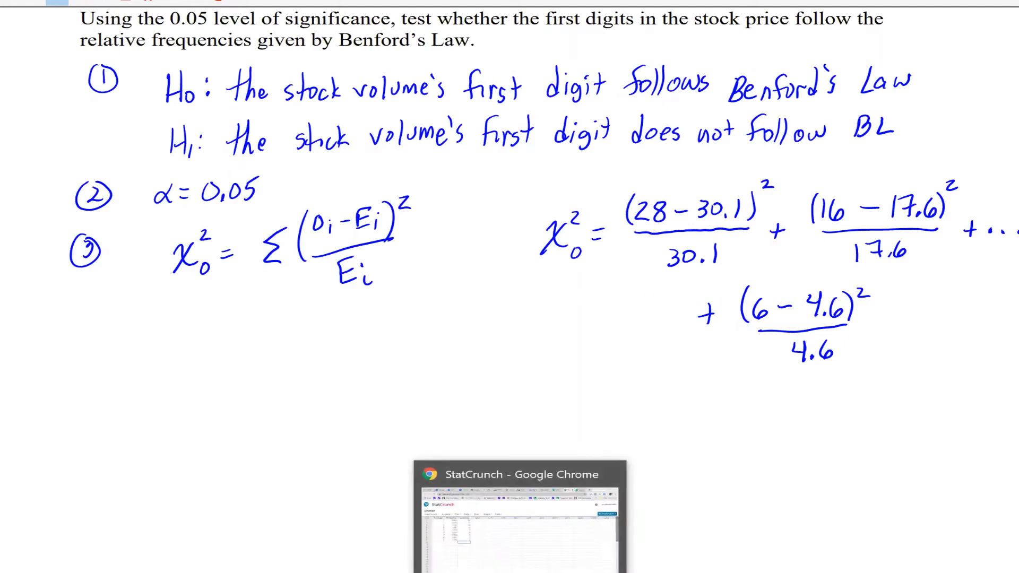
- Switch to the StatCrunch sheet with First Digit, Probability and Observed columns
click(520, 517)
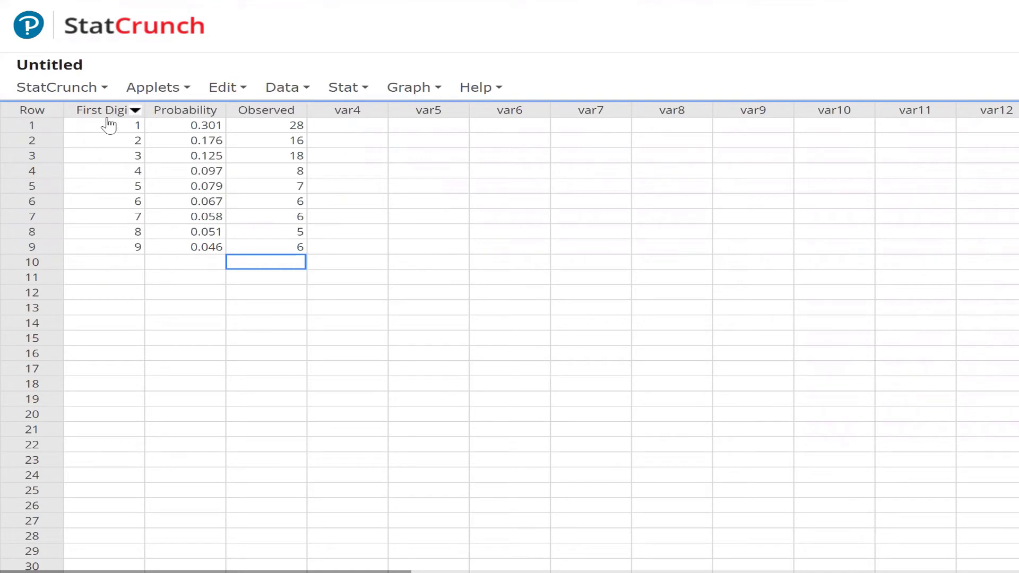
key(Right)
key(Right)
key(Right)
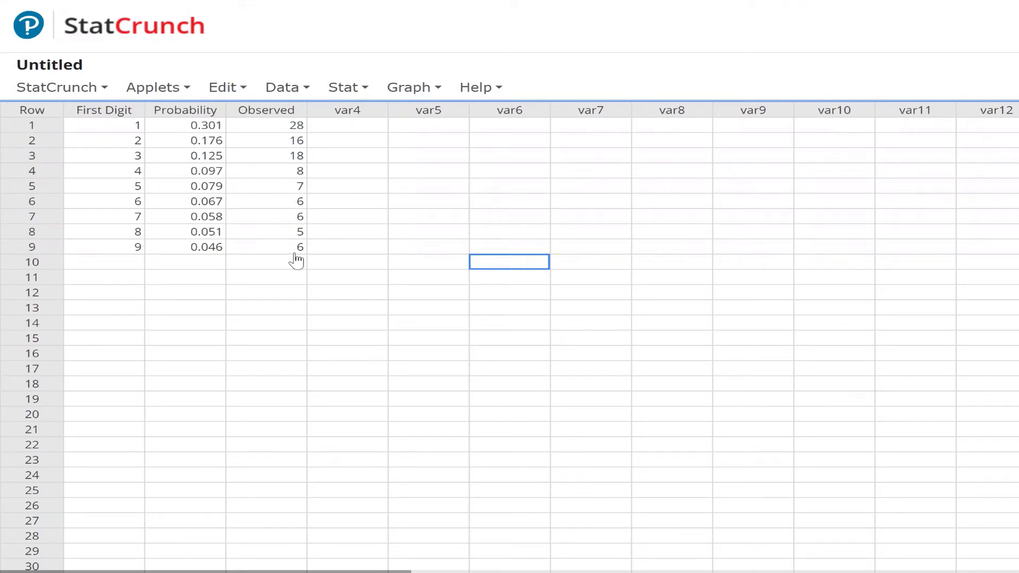
- Choose Stat > Goodness-of-fit > Chi-Square Test in StatCrunch
click(342, 88)
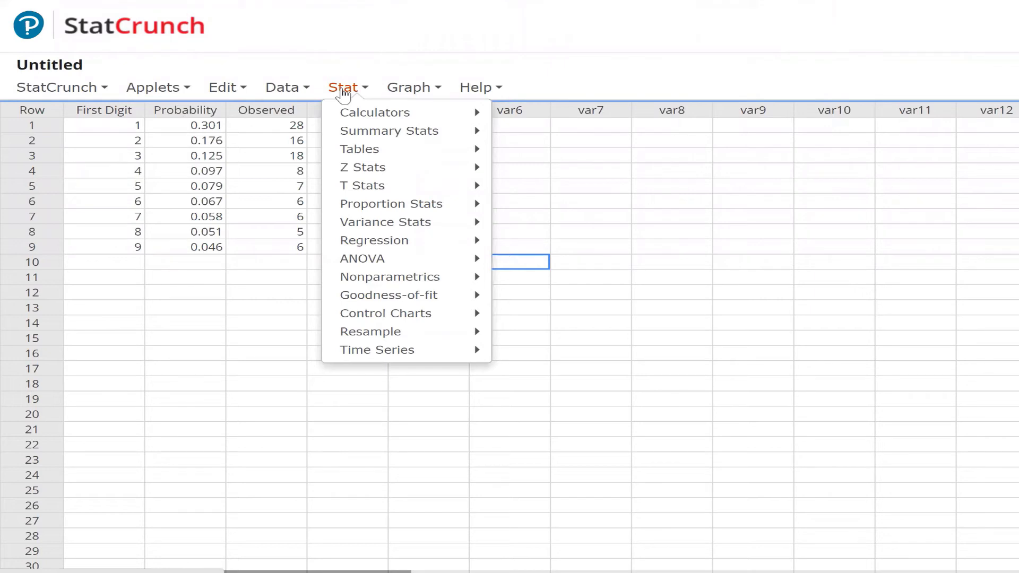
mouse_move(393, 300)
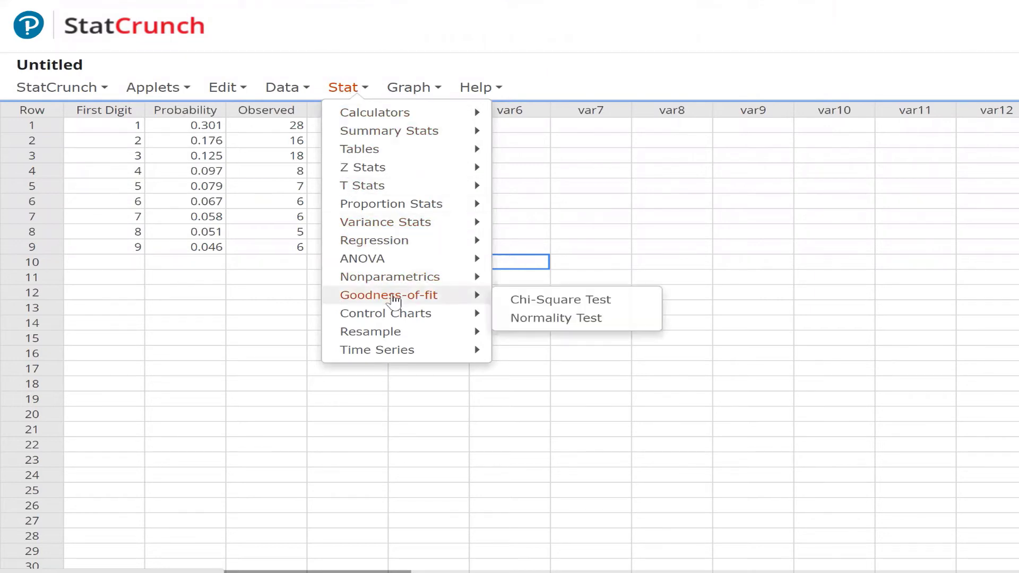
click(568, 301)
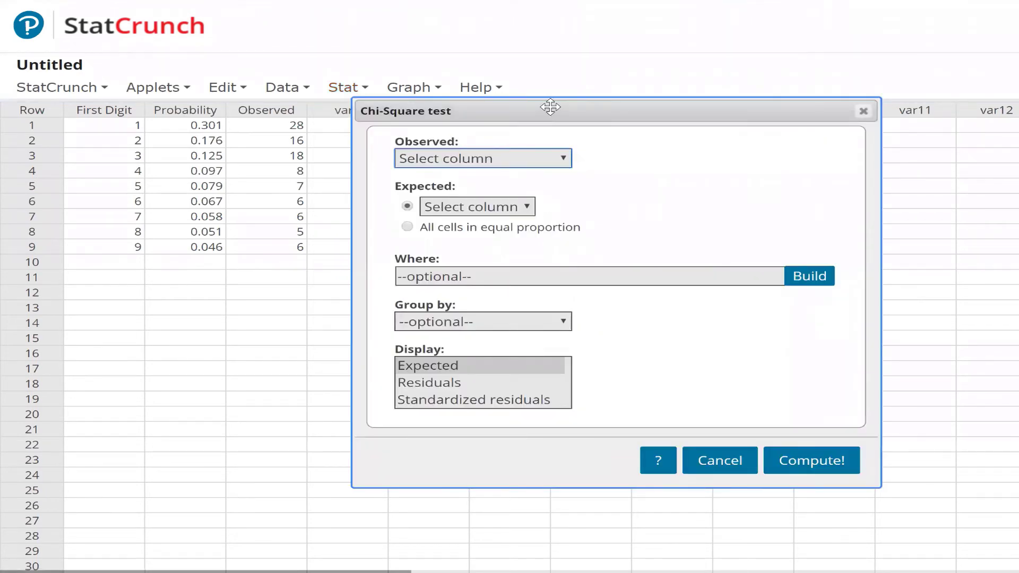
- Run the chi-square test with Observed as observed, Probability as expected, displaying expected counts
drag(551, 107, 575, 87)
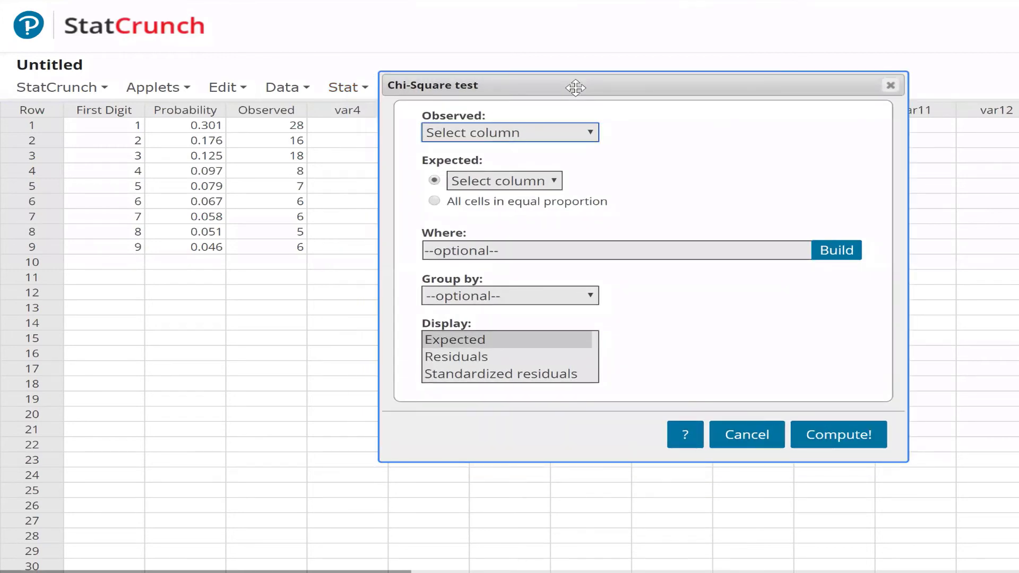
click(516, 132)
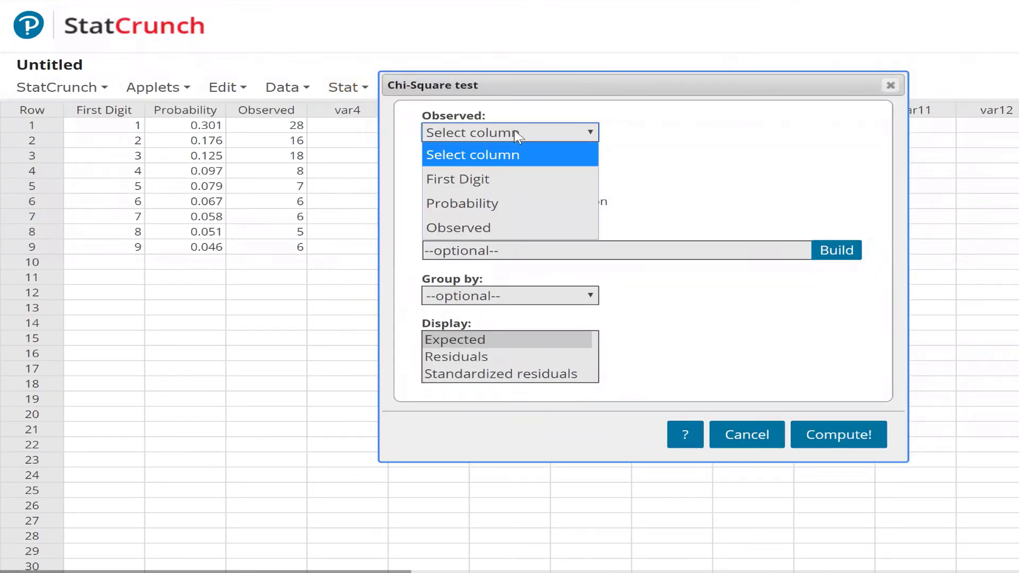
click(495, 228)
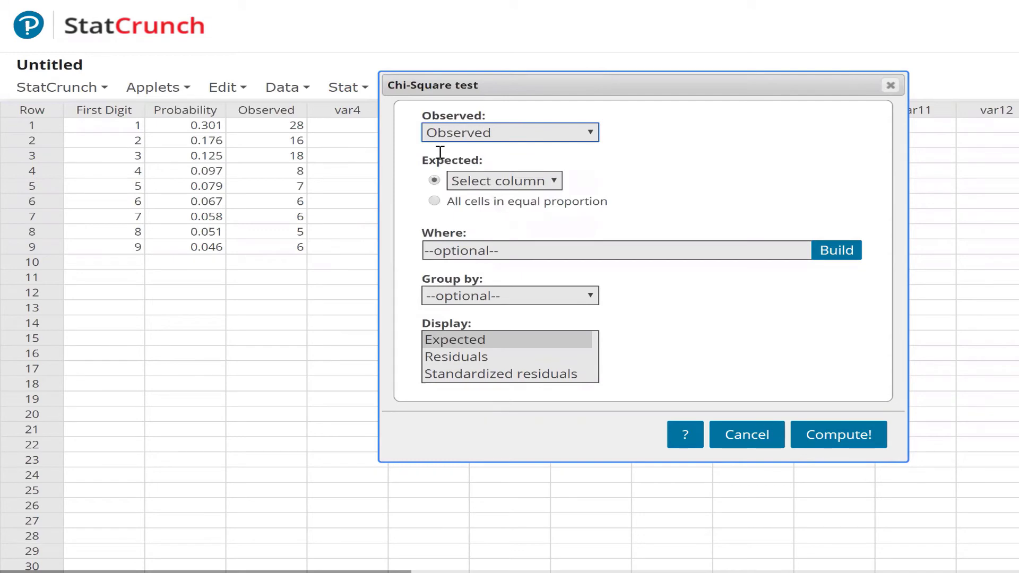
click(503, 181)
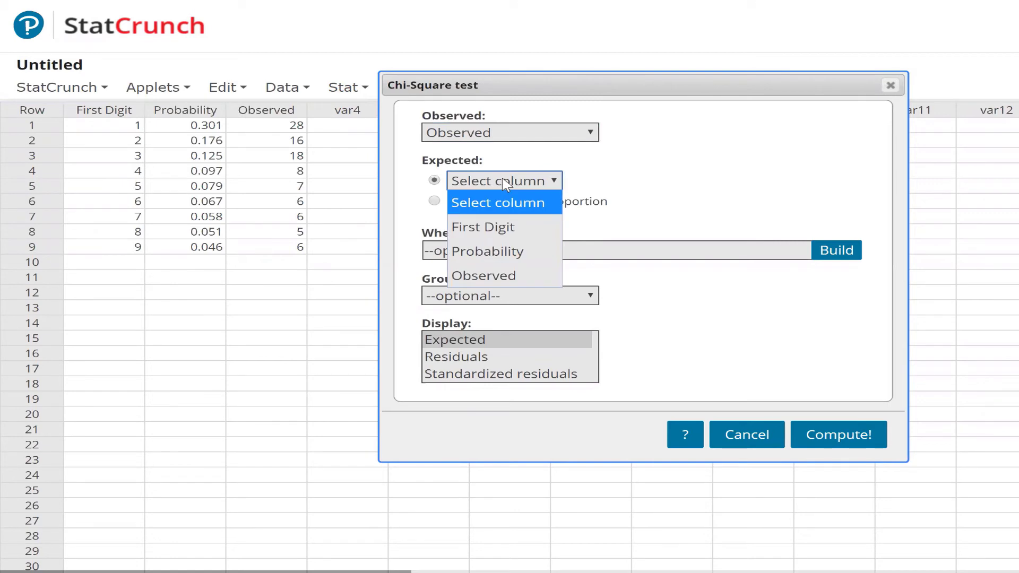
click(502, 253)
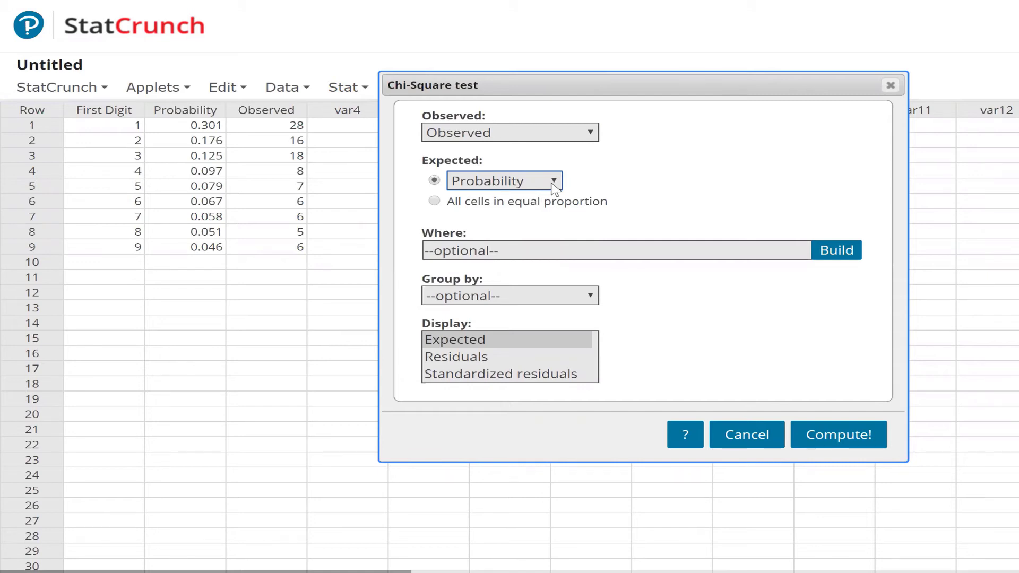
click(468, 342)
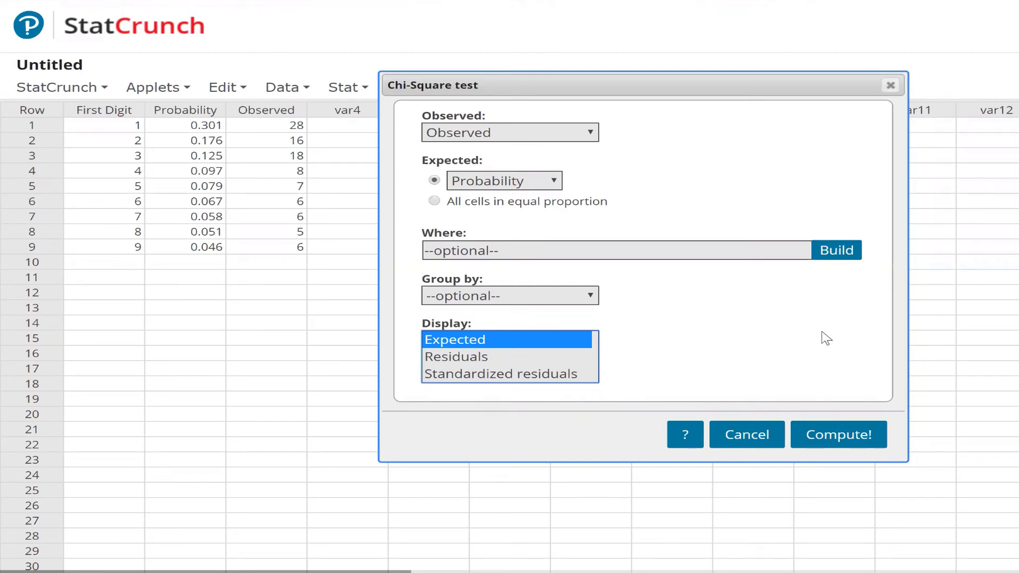
click(847, 445)
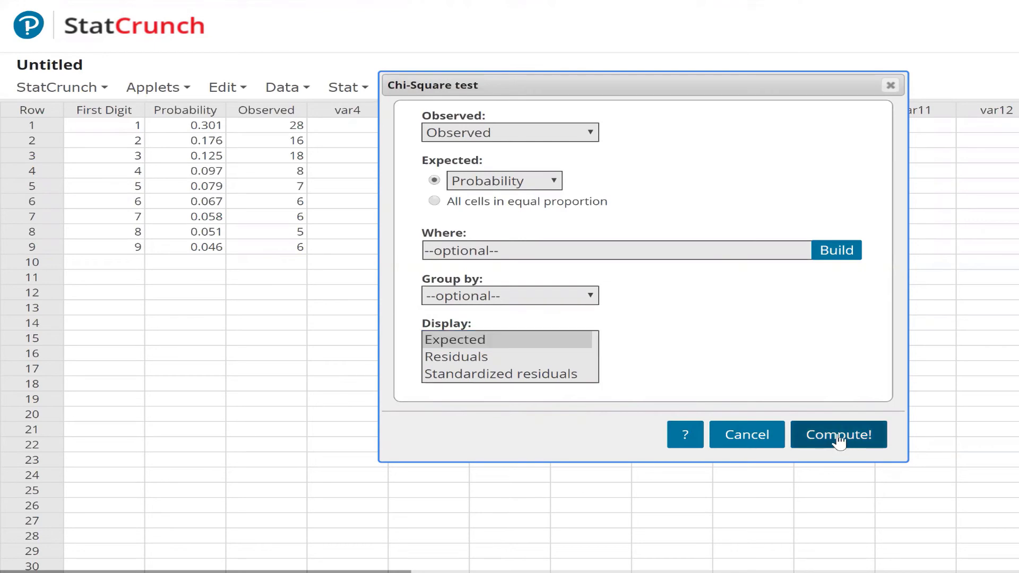
- Place the chi-square results beside the work and handwrite 'Stat > Goodness of'
drag(962, 108, 514, 79)
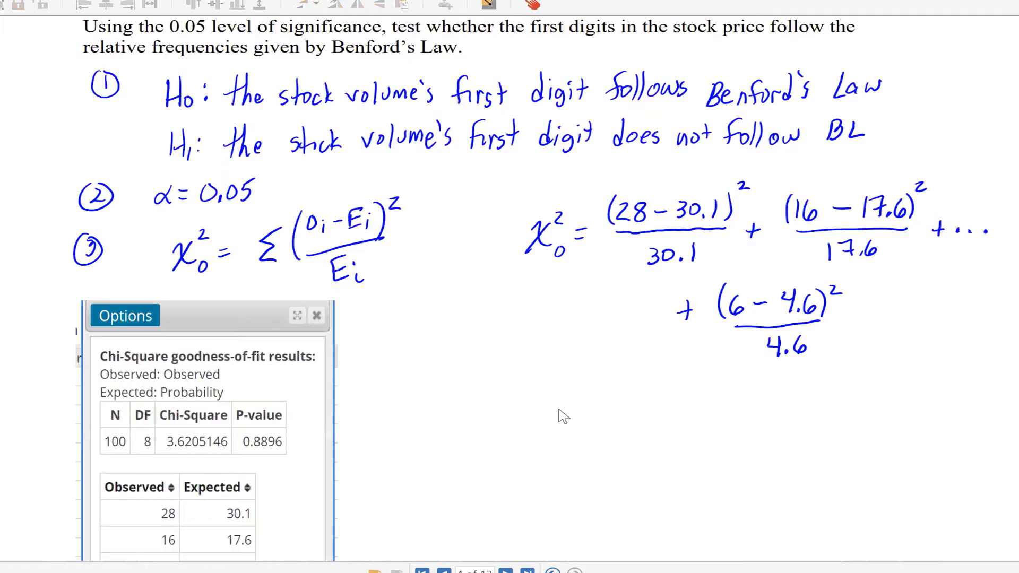
drag(383, 318, 371, 344)
mouse_move(391, 317)
mouse_down()
mouse_move(389, 344)
mouse_move(406, 328)
mouse_up()
drag(407, 333, 414, 345)
drag(407, 329, 475, 346)
drag(484, 333, 495, 335)
mouse_move(501, 318)
mouse_down()
mouse_move(499, 347)
mouse_move(521, 335)
mouse_up()
drag(527, 334, 529, 341)
mouse_move(541, 328)
mouse_down()
mouse_move(533, 343)
mouse_move(571, 339)
mouse_up()
drag(568, 330, 596, 340)
- Finish the note with 'Fit' and 'Chi Square Test' on the line below
mouse_move(597, 318)
mouse_down()
mouse_move(611, 317)
mouse_move(606, 329)
mouse_up()
drag(611, 329, 620, 340)
drag(615, 329, 628, 328)
drag(631, 322, 633, 338)
drag(417, 379, 419, 403)
drag(423, 372, 433, 405)
mouse_move(437, 395)
mouse_down()
mouse_move(489, 398)
mouse_move(518, 384)
mouse_move(523, 396)
mouse_move(560, 364)
mouse_up()
mouse_move(547, 371)
mouse_down()
mouse_move(546, 394)
mouse_move(562, 393)
mouse_up()
drag(574, 379, 566, 396)
mouse_move(584, 361)
mouse_down()
mouse_move(586, 394)
mouse_move(592, 374)
mouse_up()
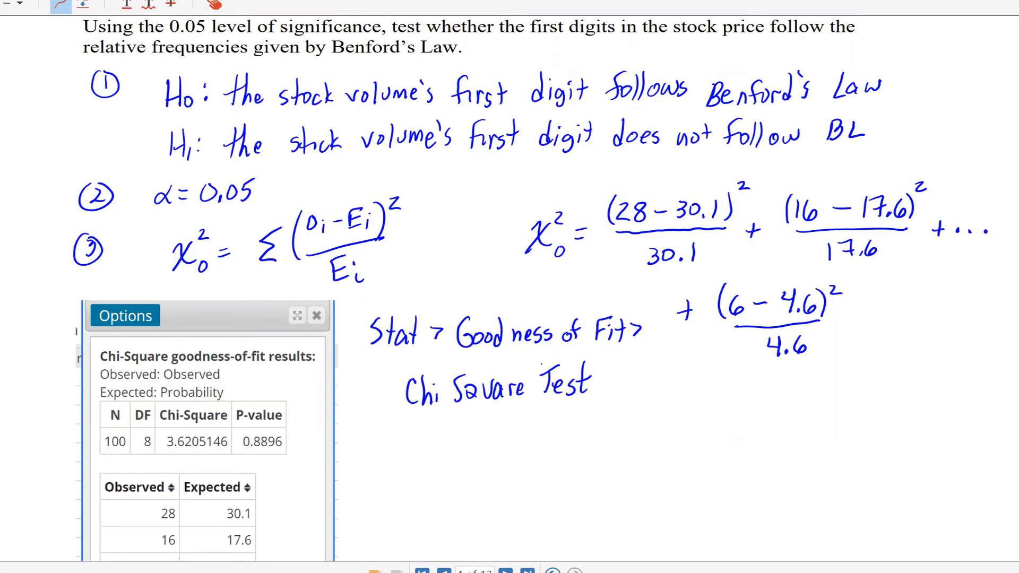
- Mark the Expected column's 30.1, 17.6 and 4.6, then scroll up to textbook page 252
scroll(469, 359, down, 4)
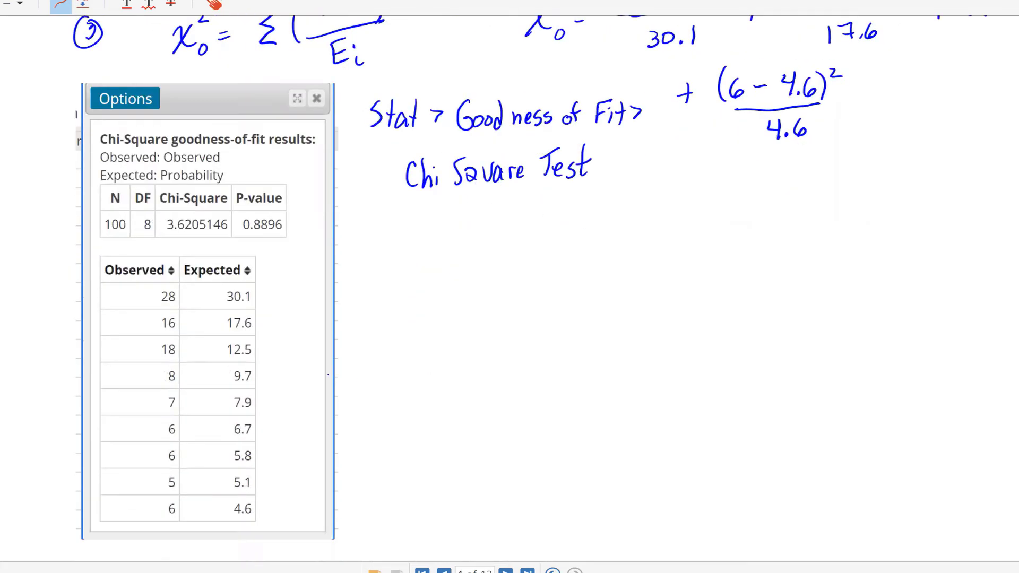
drag(243, 248, 234, 258)
drag(262, 296, 279, 298)
drag(260, 318, 279, 319)
drag(268, 314, 261, 325)
mouse_move(267, 503)
mouse_down()
mouse_move(260, 508)
mouse_move(280, 509)
mouse_move(258, 508)
mouse_up()
scroll(318, 495, up, 15)
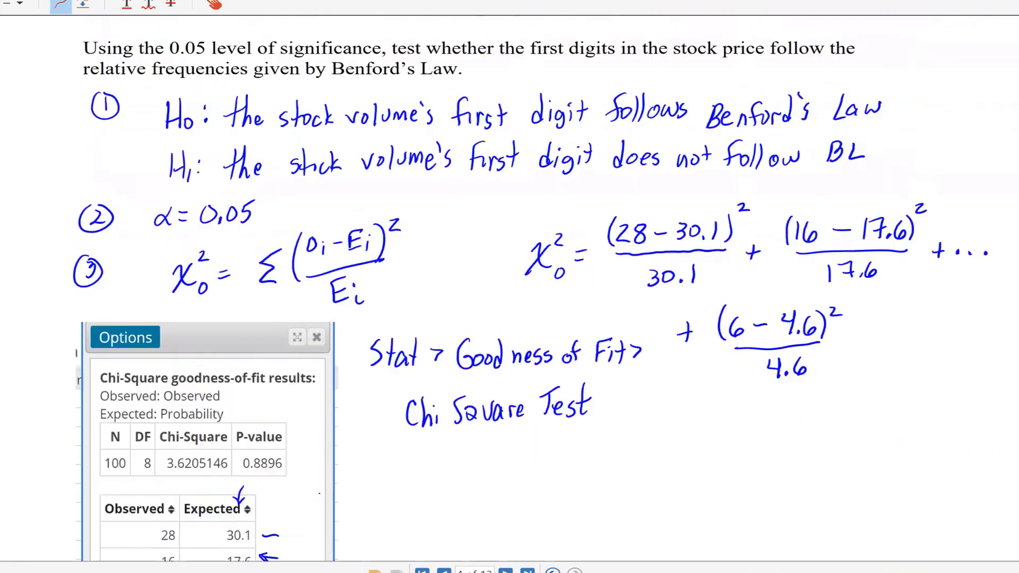
scroll(340, 496, up, 10)
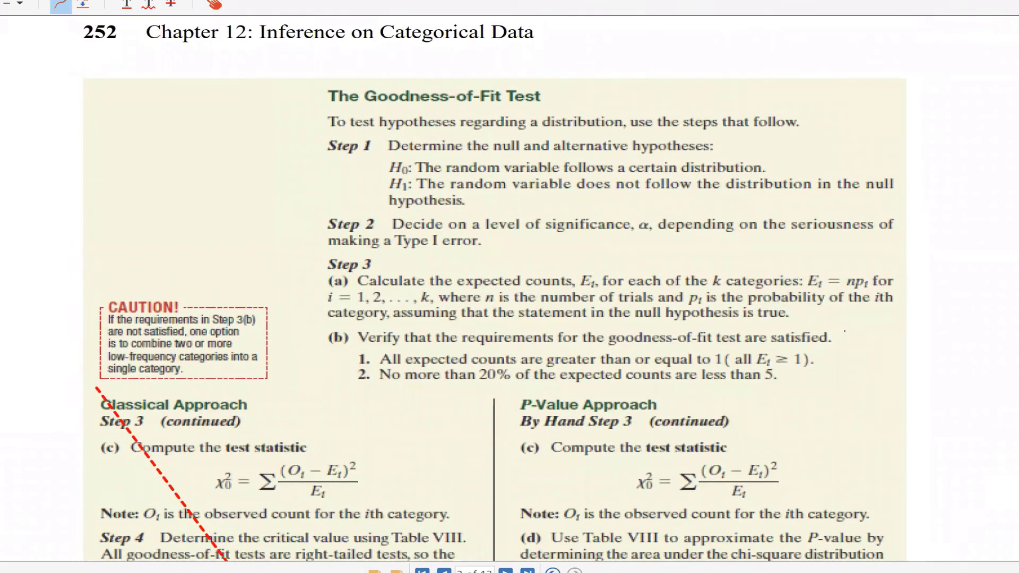
- Mark 'satisfied.' in Step 3(b) and return to the chi-square results
mouse_move(845, 332)
mouse_down()
mouse_move(847, 377)
mouse_move(859, 378)
mouse_up()
scroll(818, 339, down, 15)
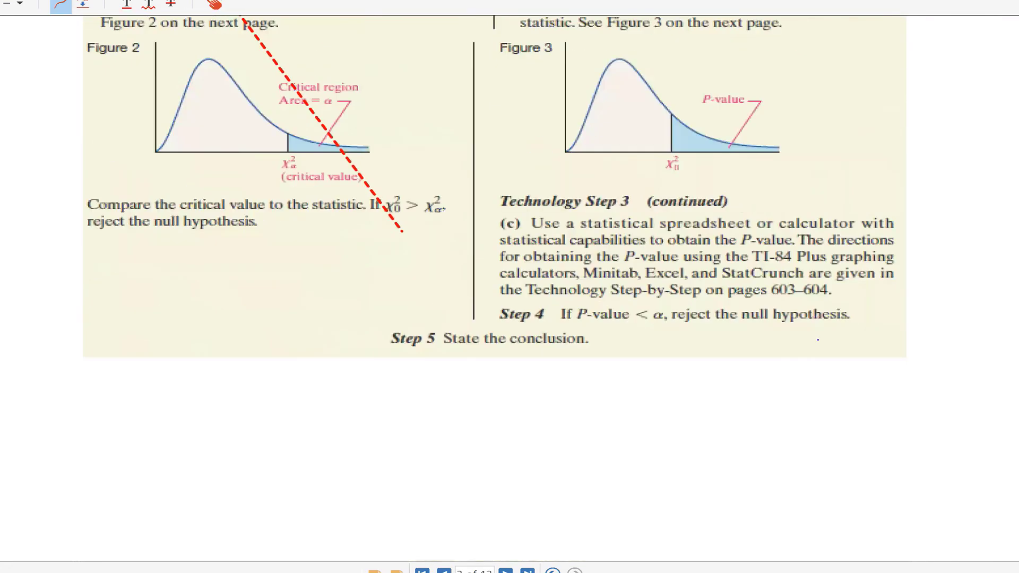
scroll(817, 339, down, 12)
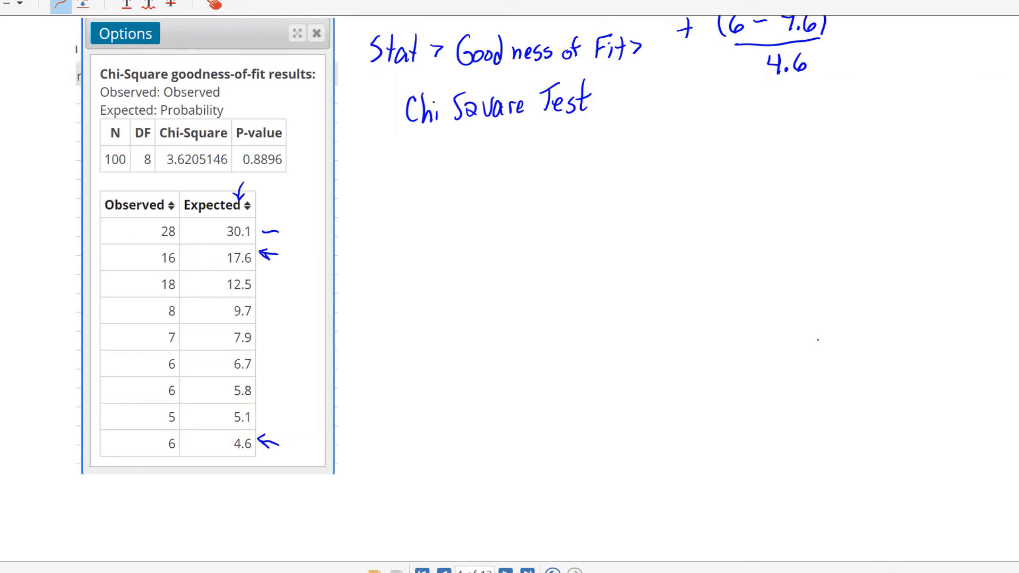
- Draw a blue arrow marking the P-value 0.8896 in the results
drag(291, 181, 289, 173)
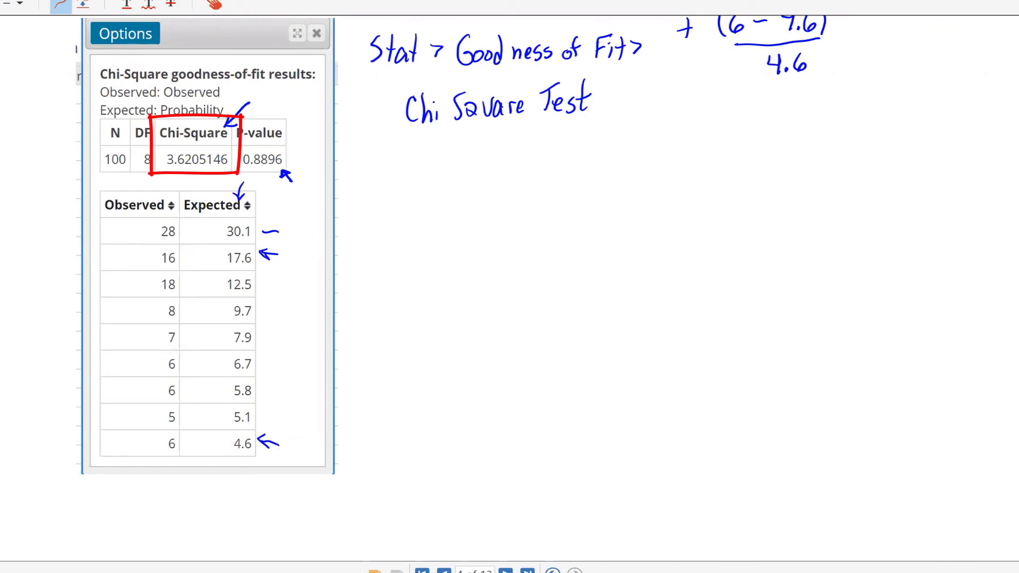
scroll(451, 245, down, 1)
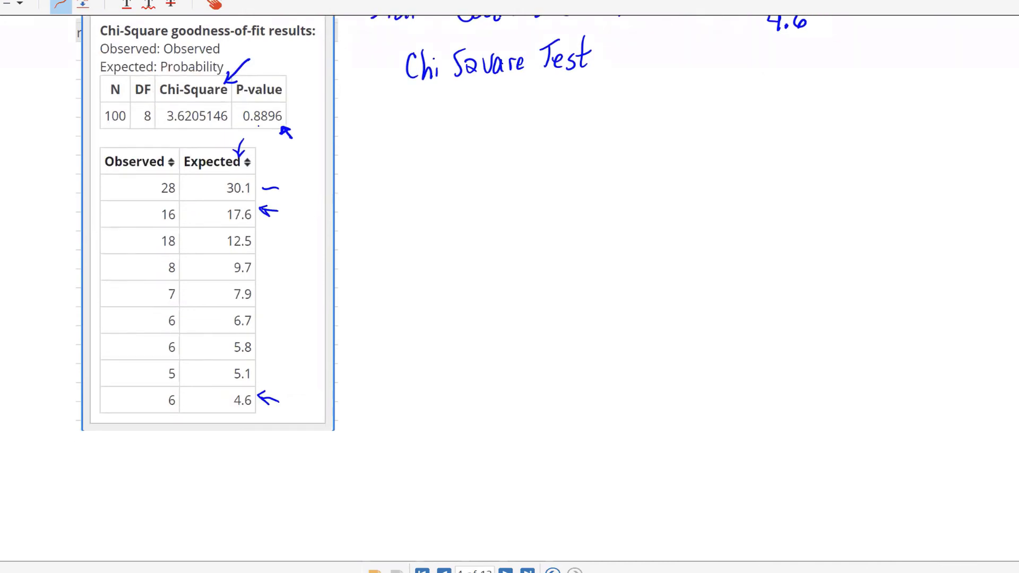
scroll(510, 286, up, 5)
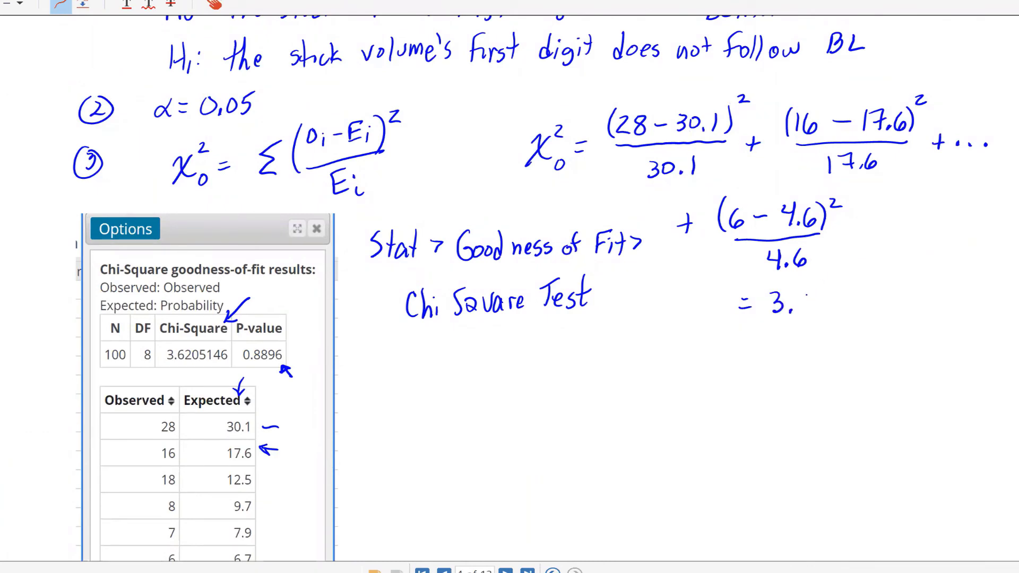
- Finish the statistic as 3.62, write 'P-value = 0.8896' below, and add a text box
drag(813, 295, 808, 306)
mouse_move(816, 298)
mouse_down()
mouse_move(823, 312)
mouse_move(840, 310)
mouse_up()
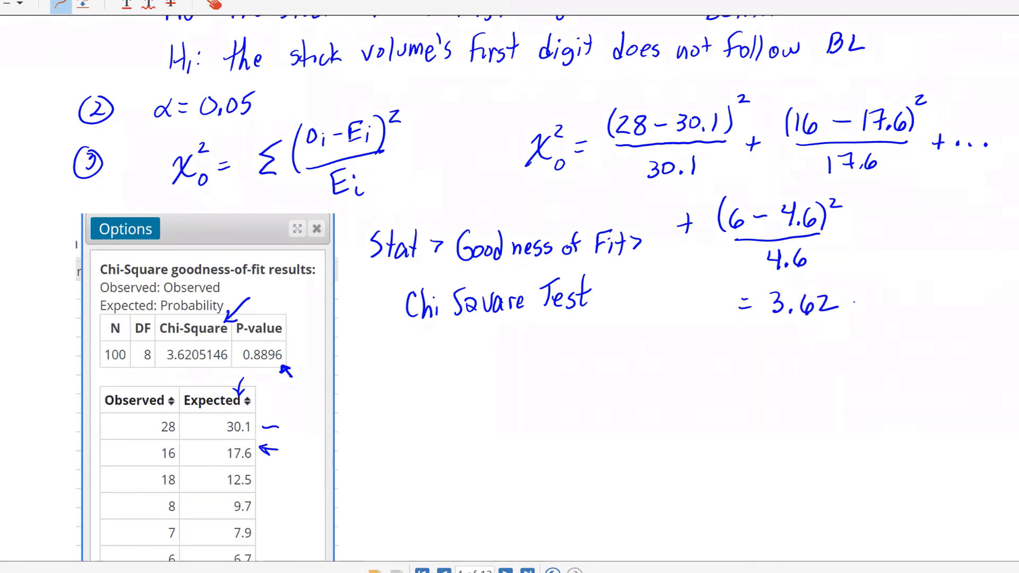
mouse_move(606, 379)
mouse_down()
mouse_move(610, 363)
mouse_move(643, 363)
mouse_move(659, 378)
mouse_move(677, 365)
mouse_move(686, 375)
mouse_move(778, 355)
mouse_move(797, 366)
mouse_move(793, 379)
mouse_up()
drag(812, 356, 802, 367)
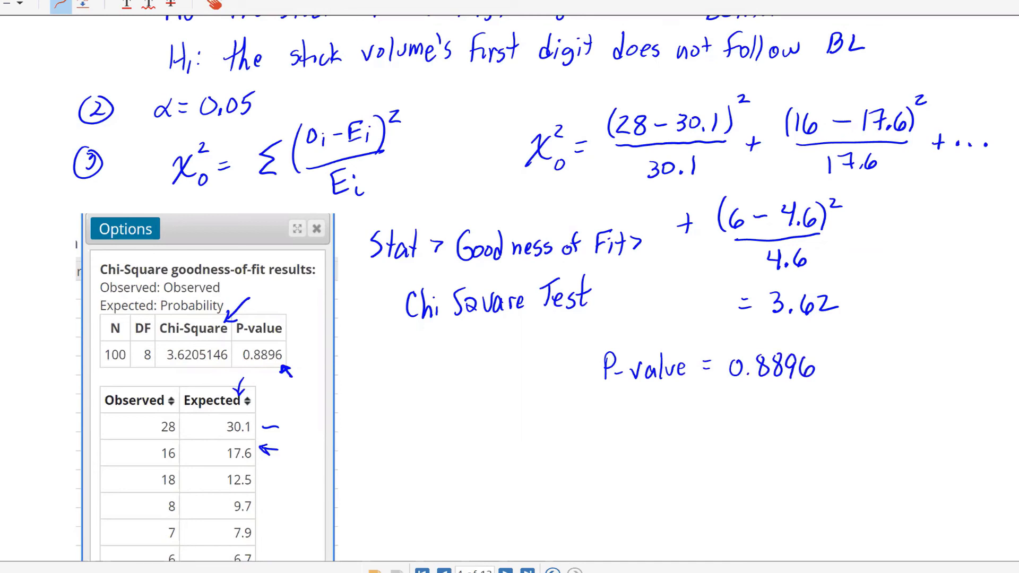
drag(384, 397, 973, 482)
- Type 'If the distribution of first digits for stock volume follow Benford's Law, we would expect results such as those observed in about 89 of 100 repetitions'
text(I)
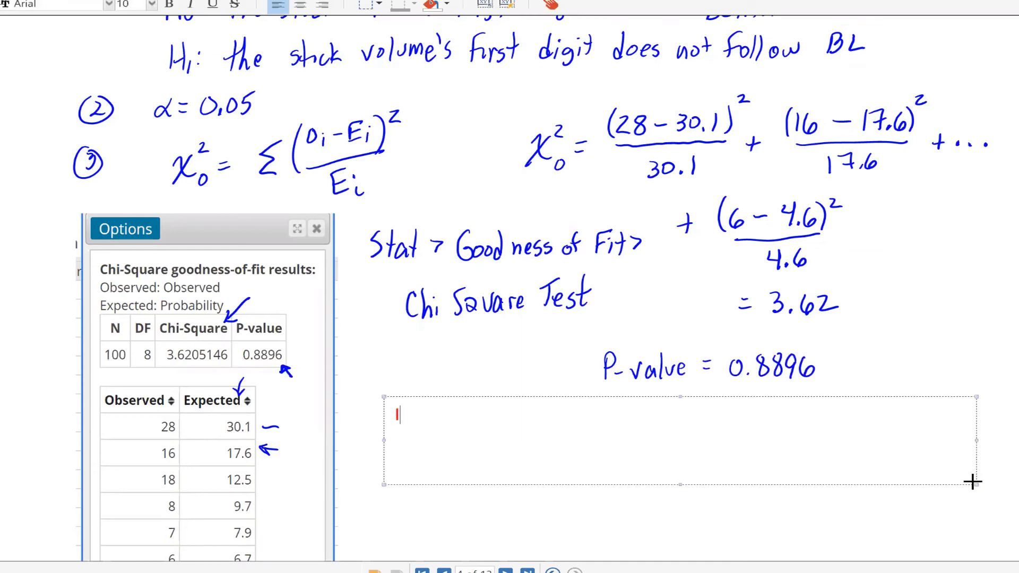
text(f the distribu)
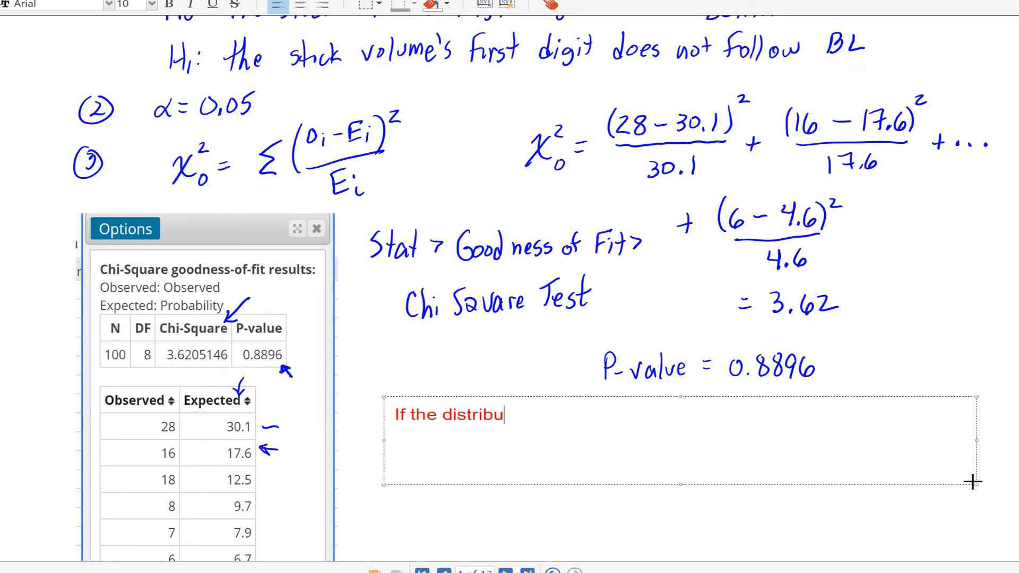
text(tion of fig)
key(BackSpace)
text(rst digits )
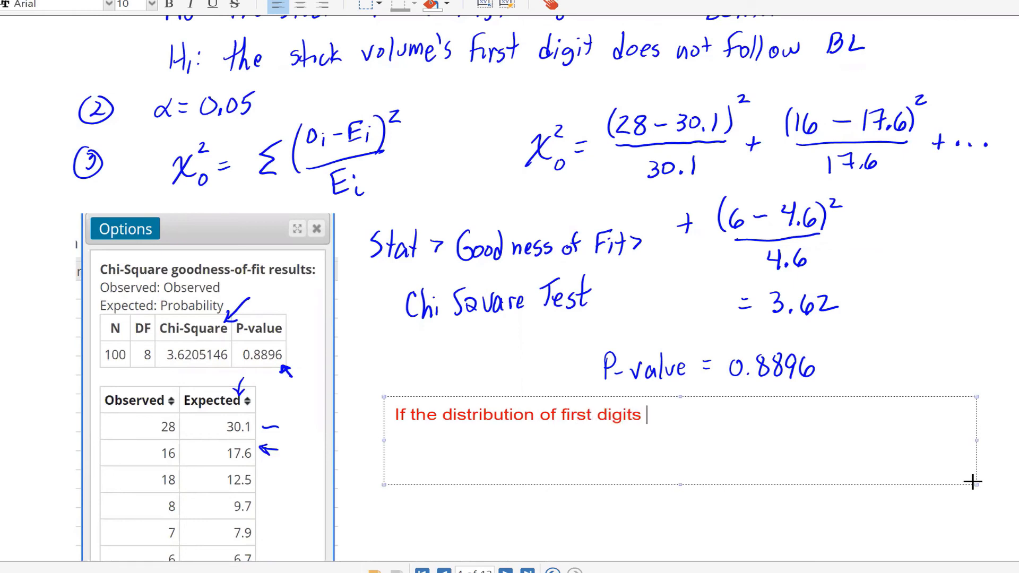
text(for stock vo)
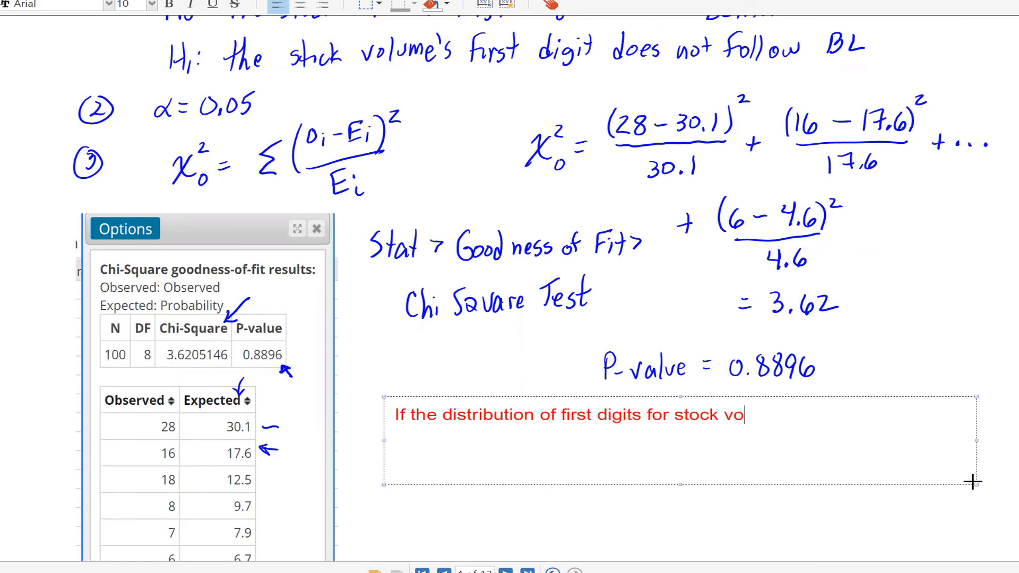
text(lume follow)
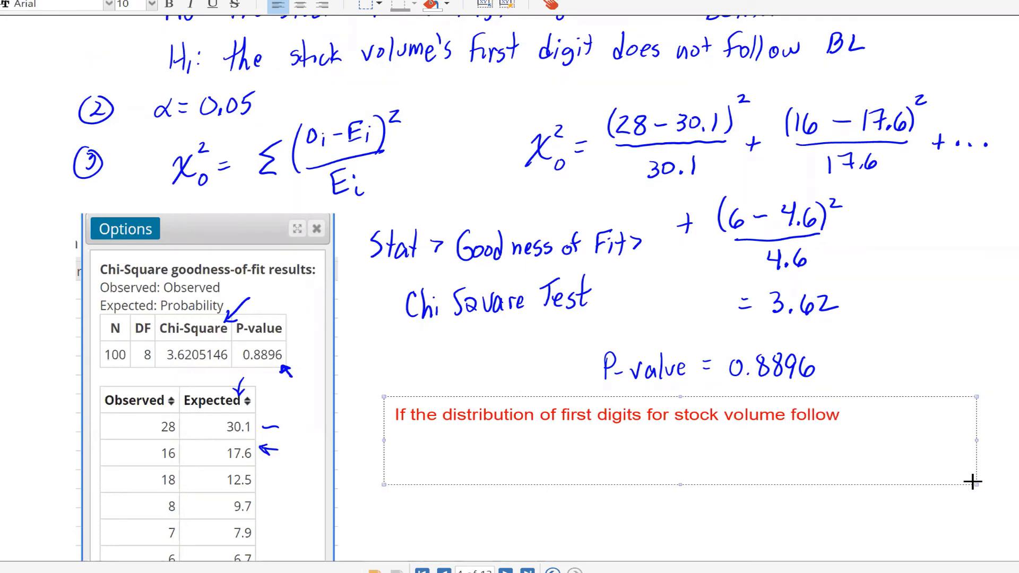
text( Benfo)
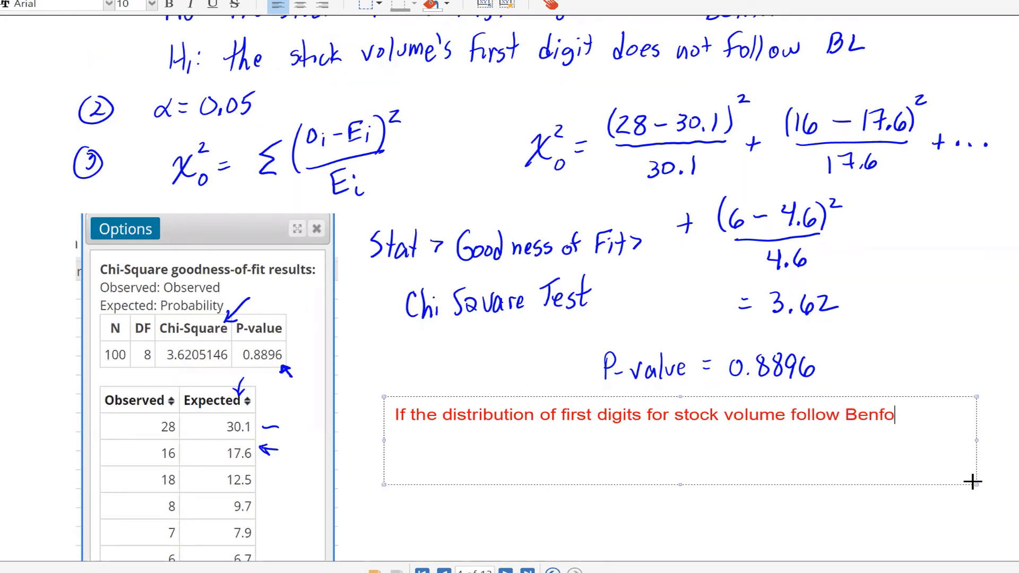
text(rd'L)
key(BackSpace)
text(s Law, we)
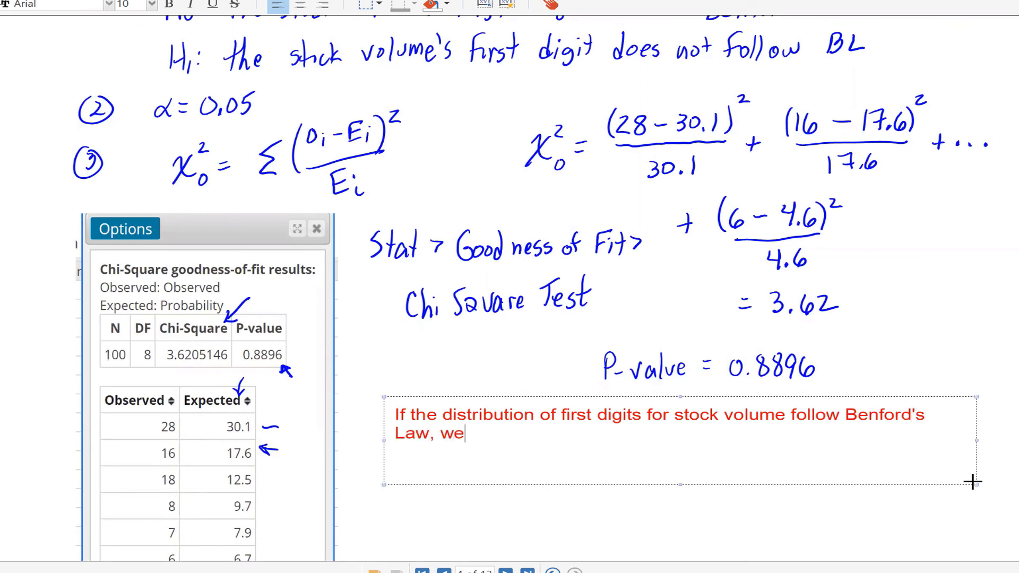
text( would expe)
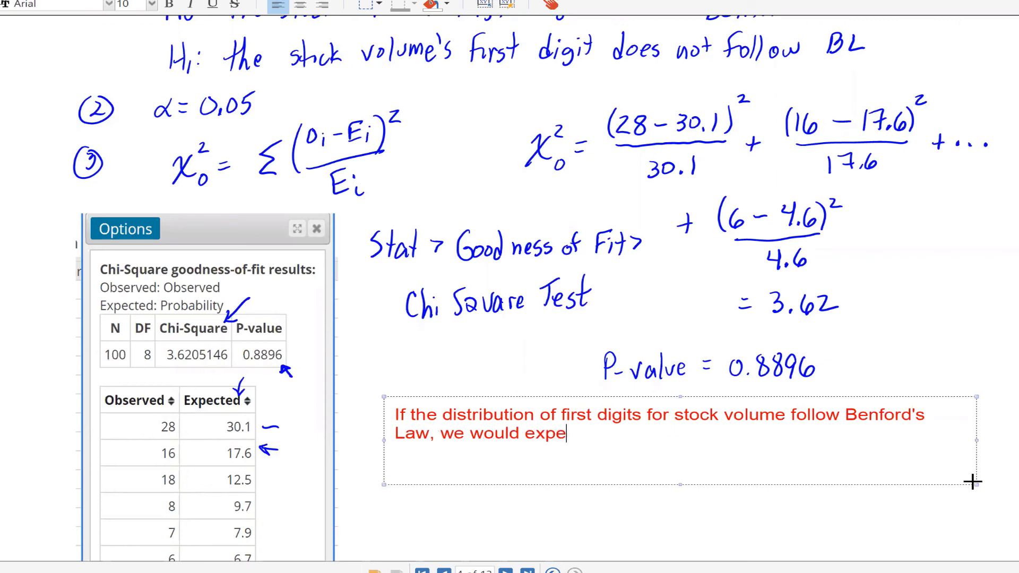
text(ct results s)
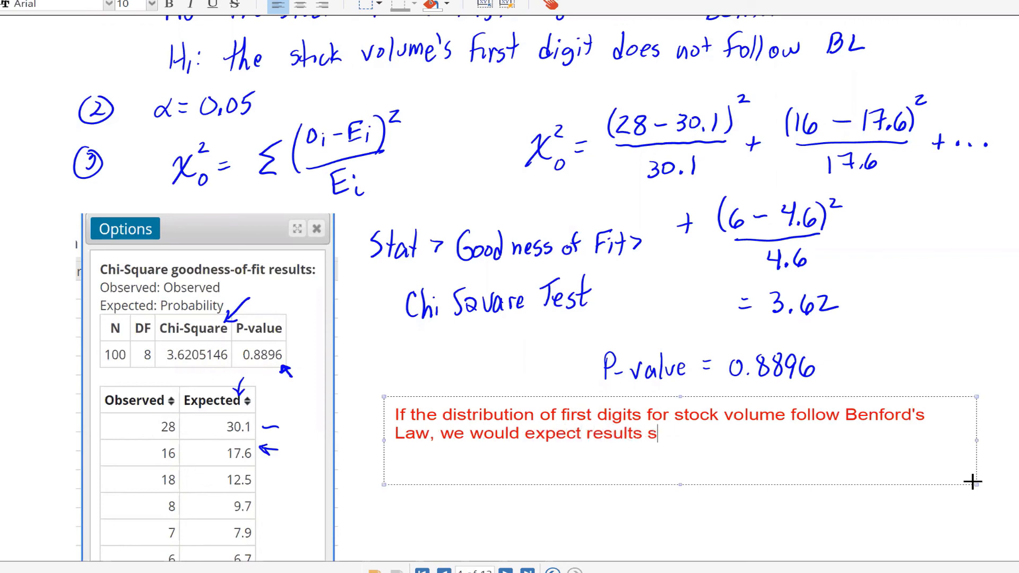
text(uch as tho)
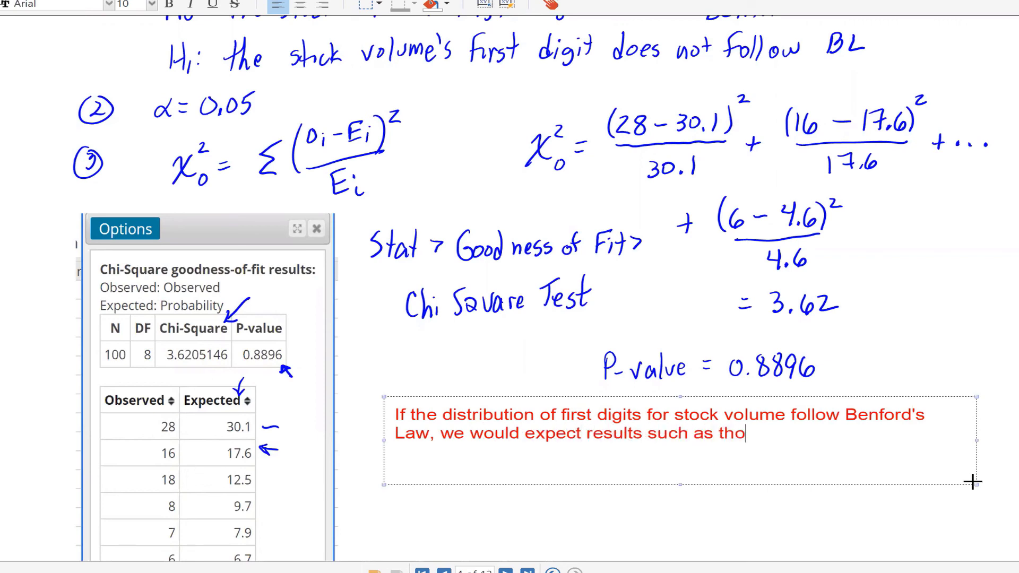
text(se observed )
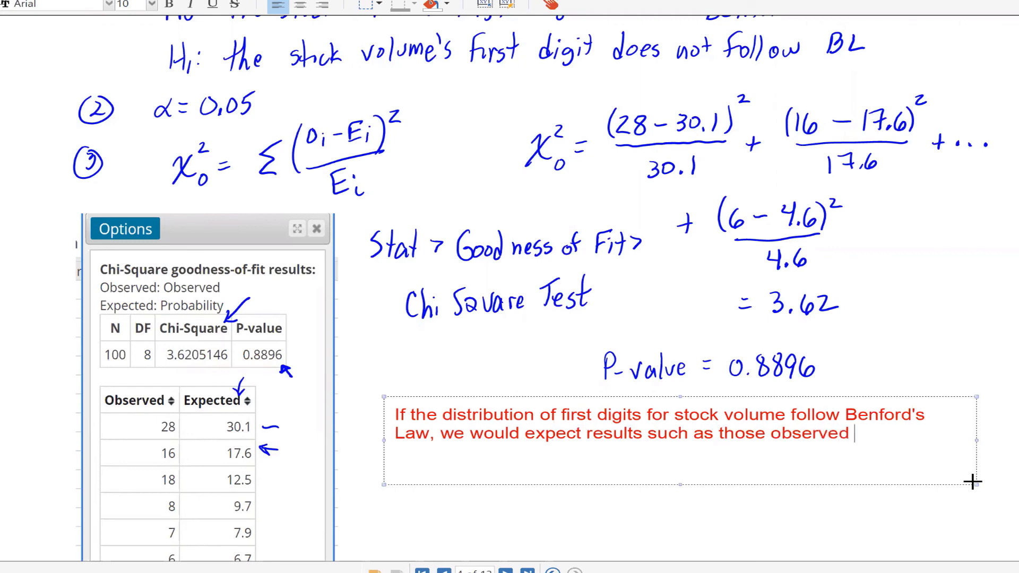
text(in about 8)
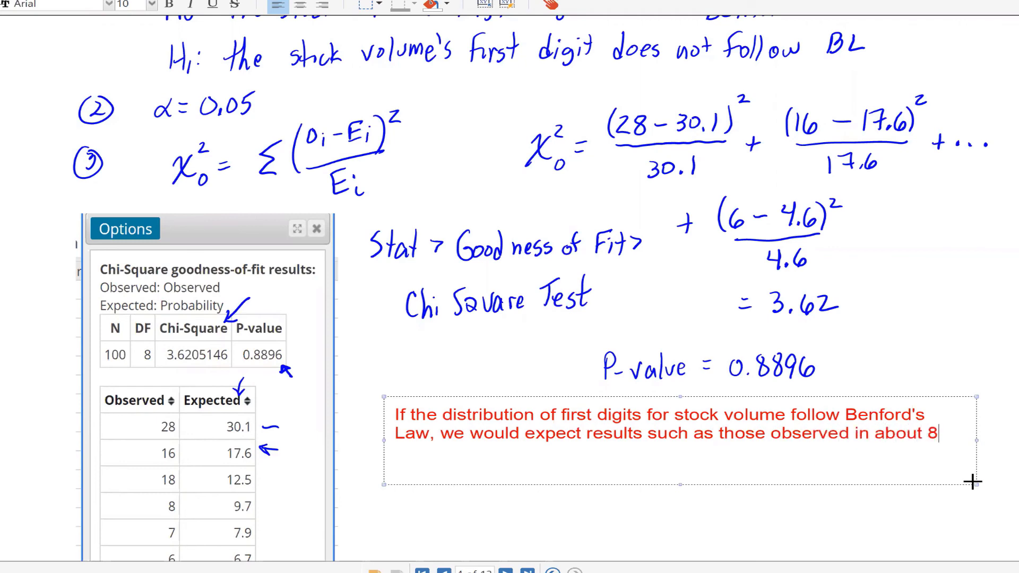
text(9 of 100 repetiti)
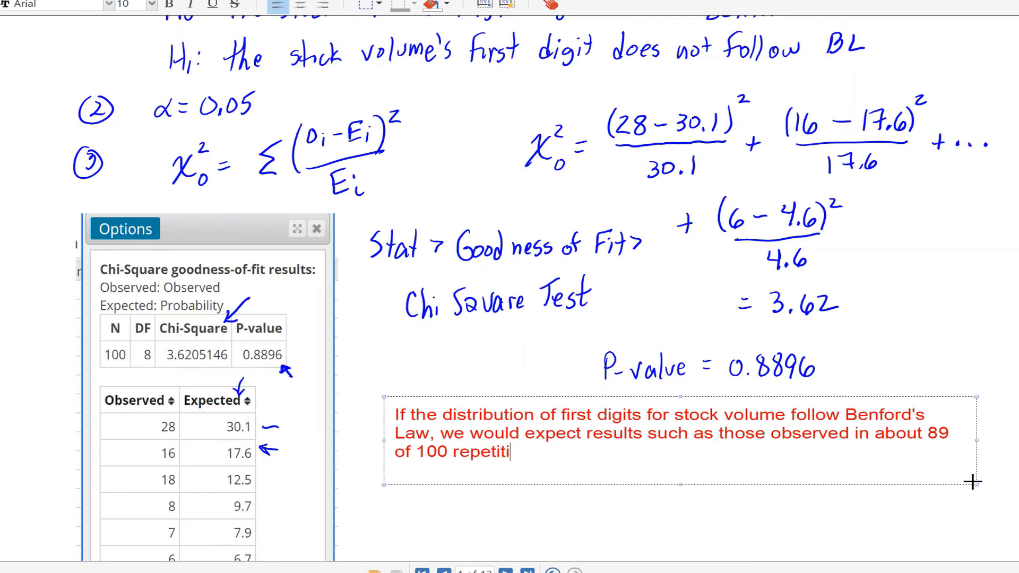
text(ons of this study.)
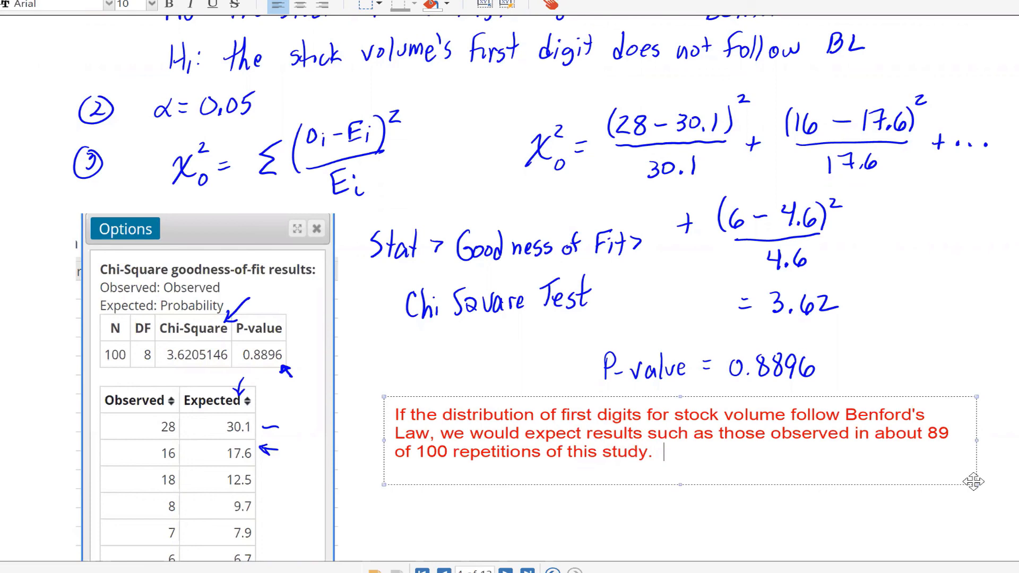
- Enlarge the conclusion box slightly and add 'Do not reject the statement in the null hypothesis.'
drag(973, 482, 973, 485)
text(Do)
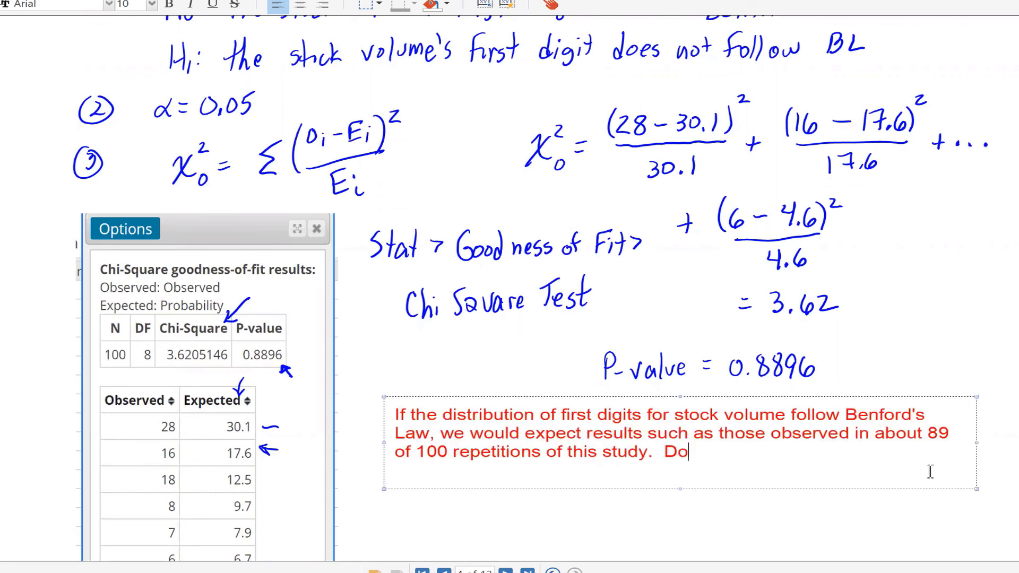
text( not reject t)
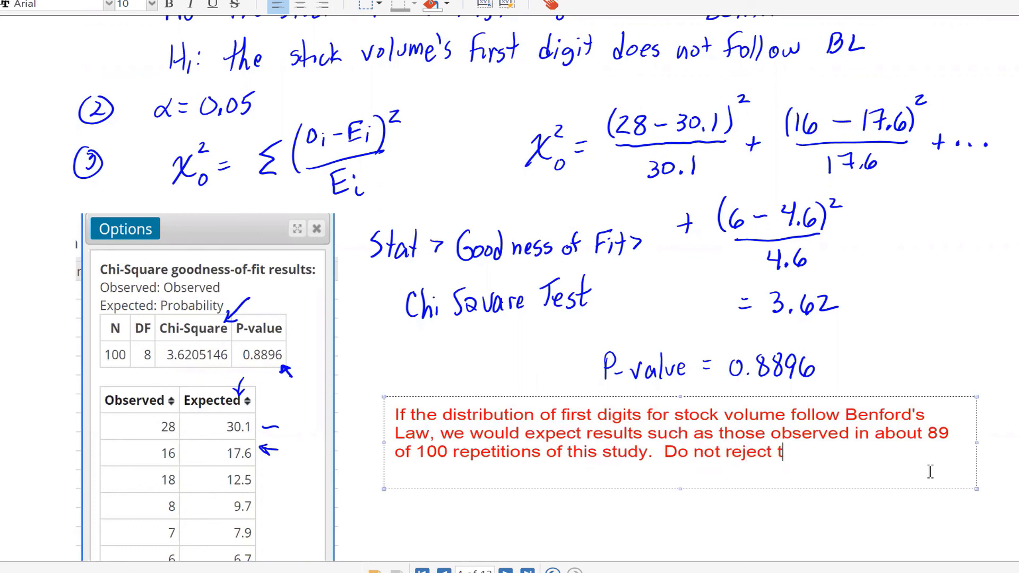
text(eh)
key(BackSpace)
key(BackSpace)
key(BackSpace)
text(the statement in the null hypothe)
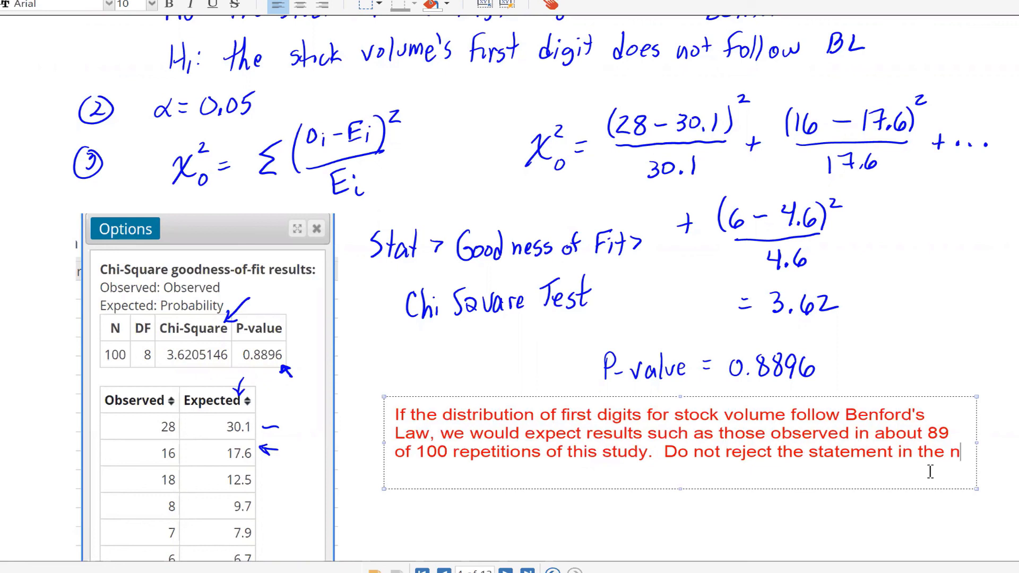
text(sis)
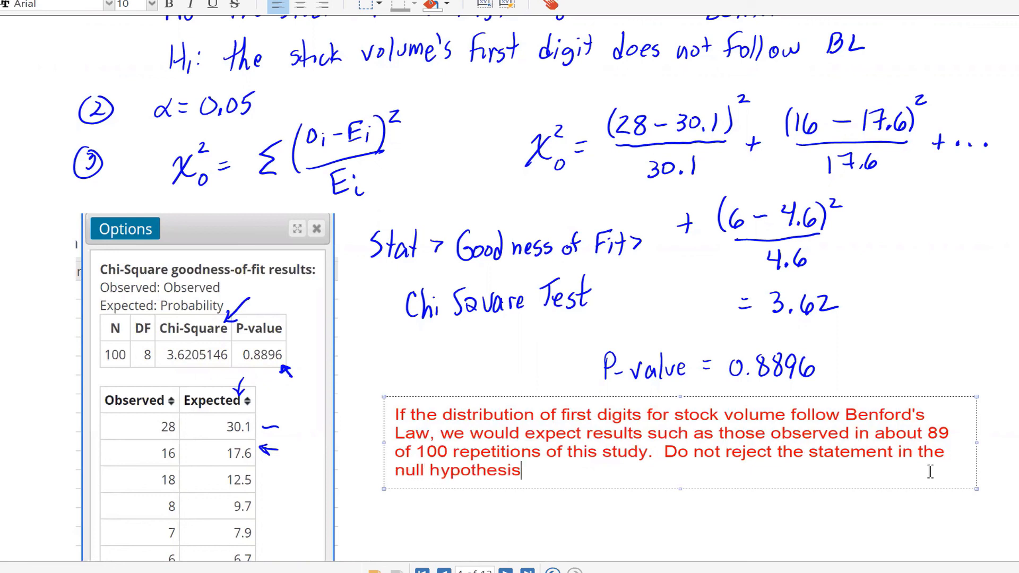
text(.)
- Start a new paragraph: 'There is not sufficient evidence to conclude first digit of stock volume does not follow Benford'
key(Return)
key(Return)
text(The)
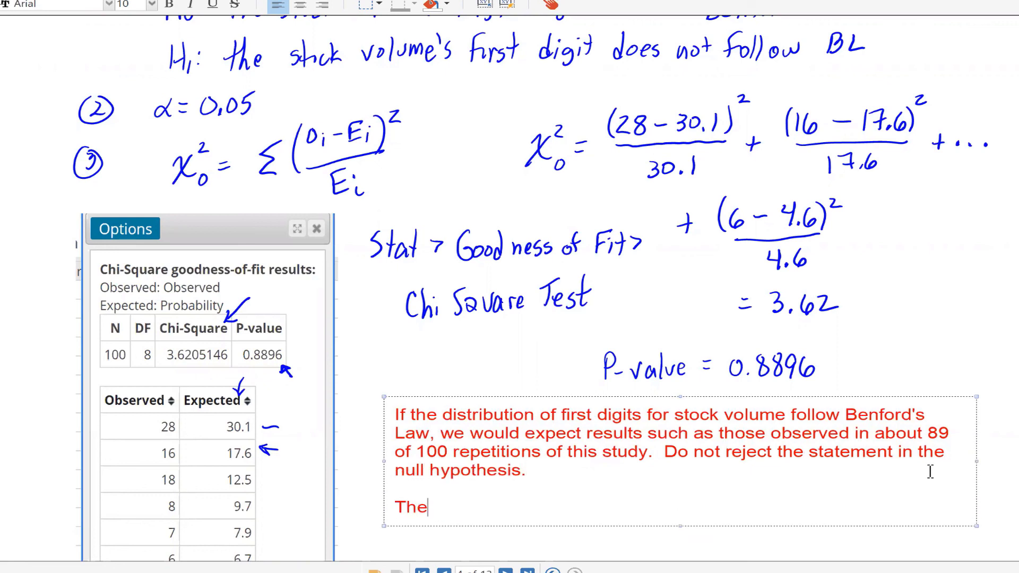
text(re is not s)
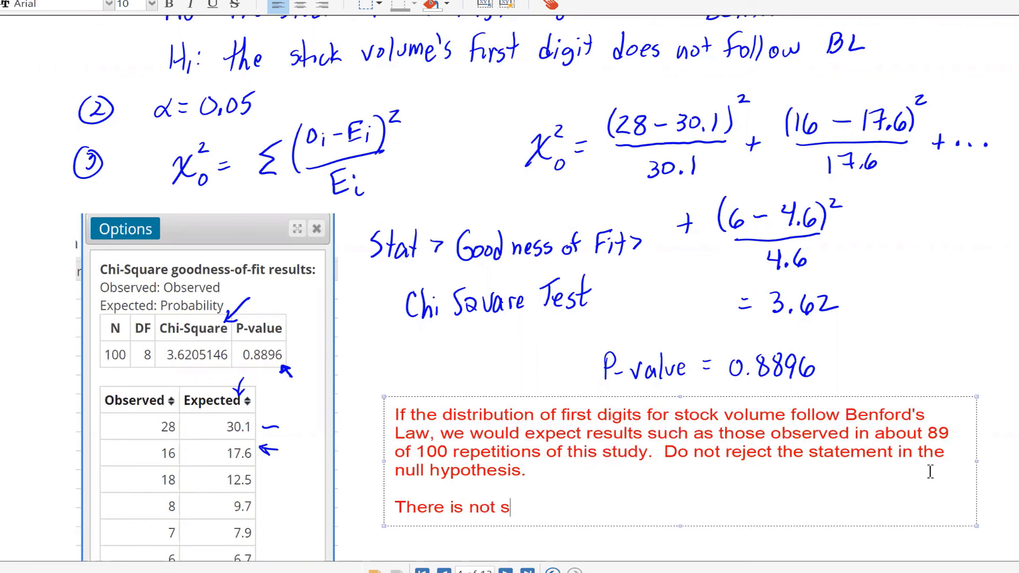
text(ufficient )
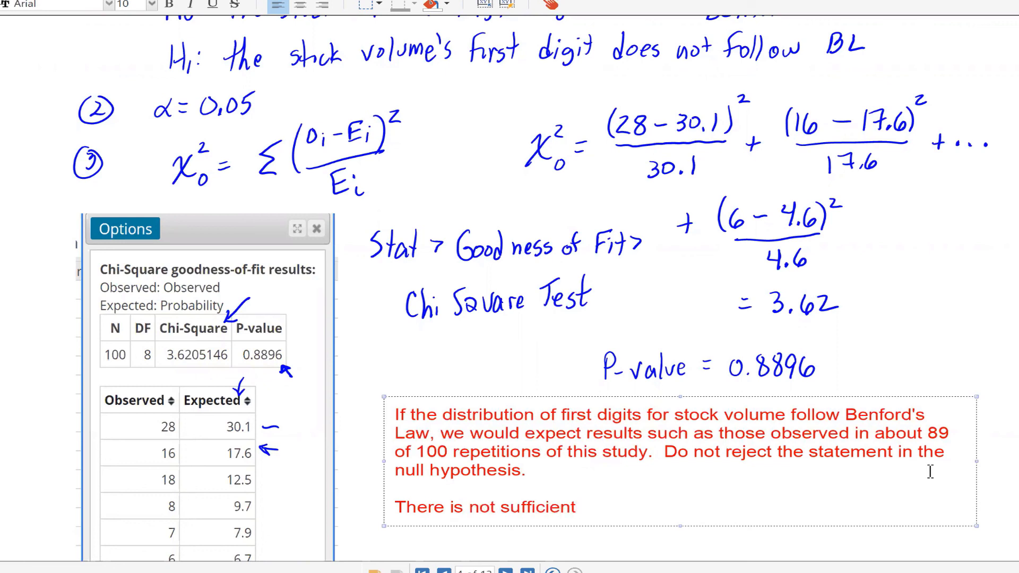
text(evidence )
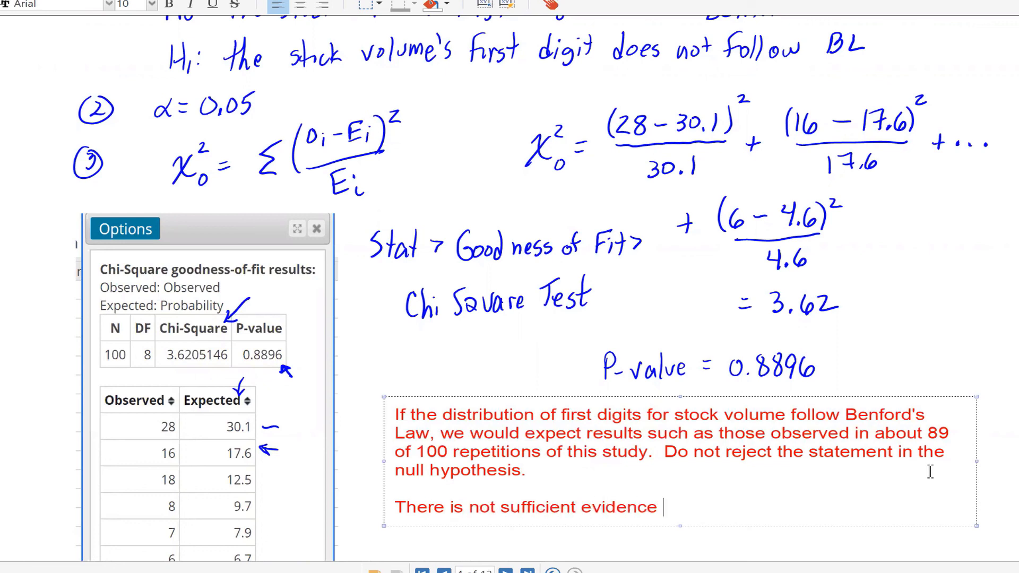
text(to conclude)
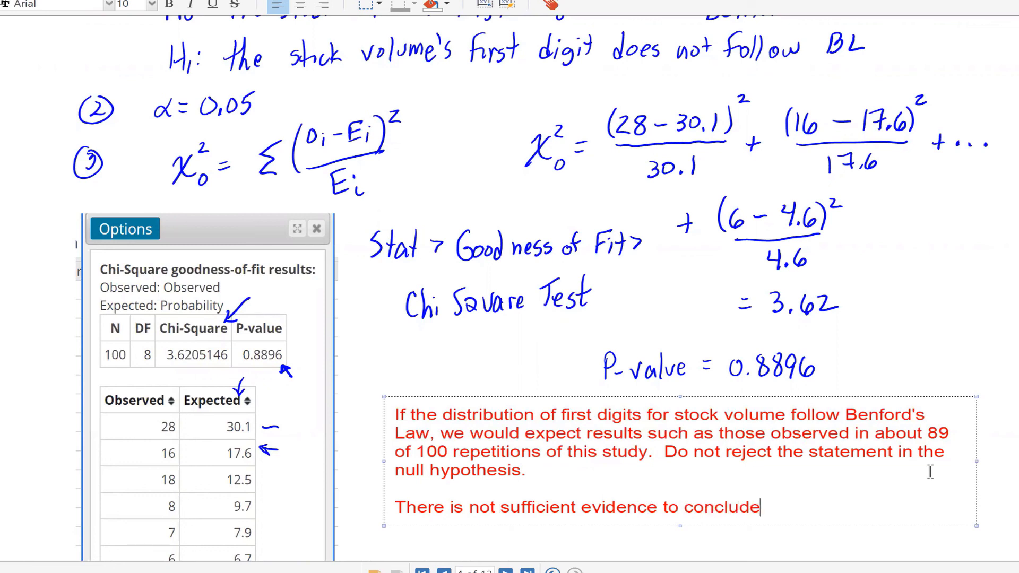
text( first dig)
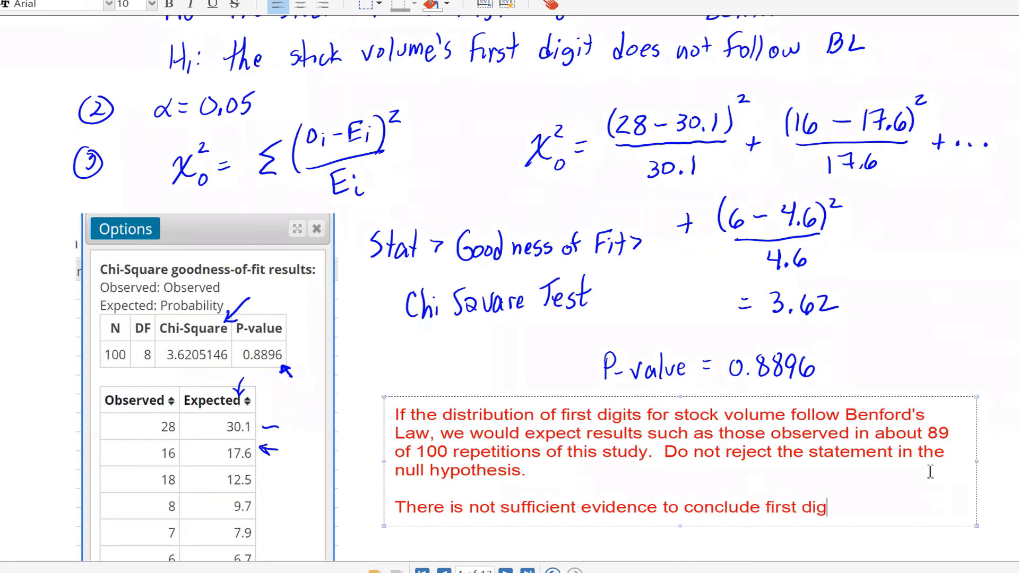
text(it of stoc)
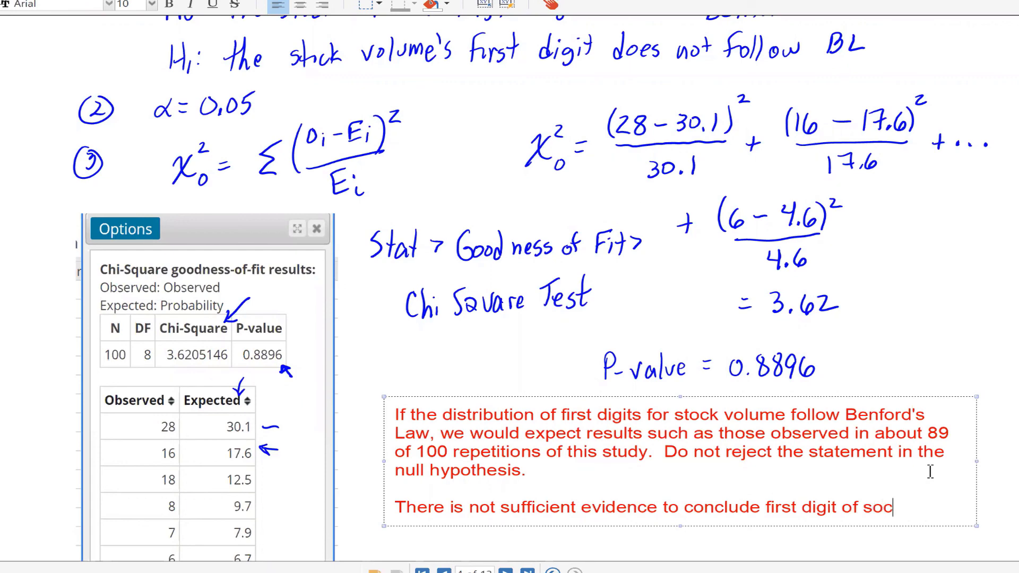
key(BackSpace)
key(BackSpace)
text(tock volu)
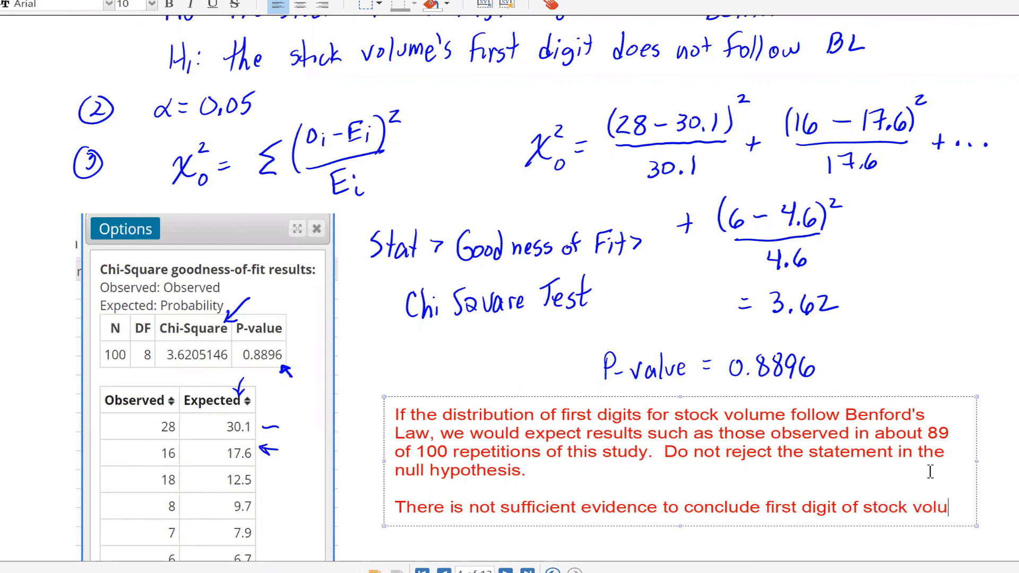
text(me does not follo)
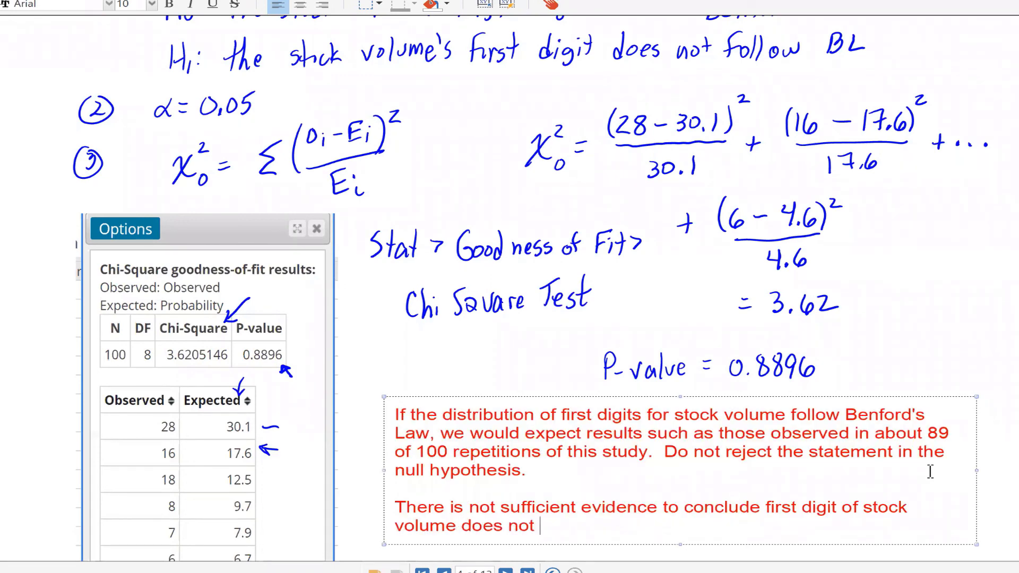
text(w Benfored)
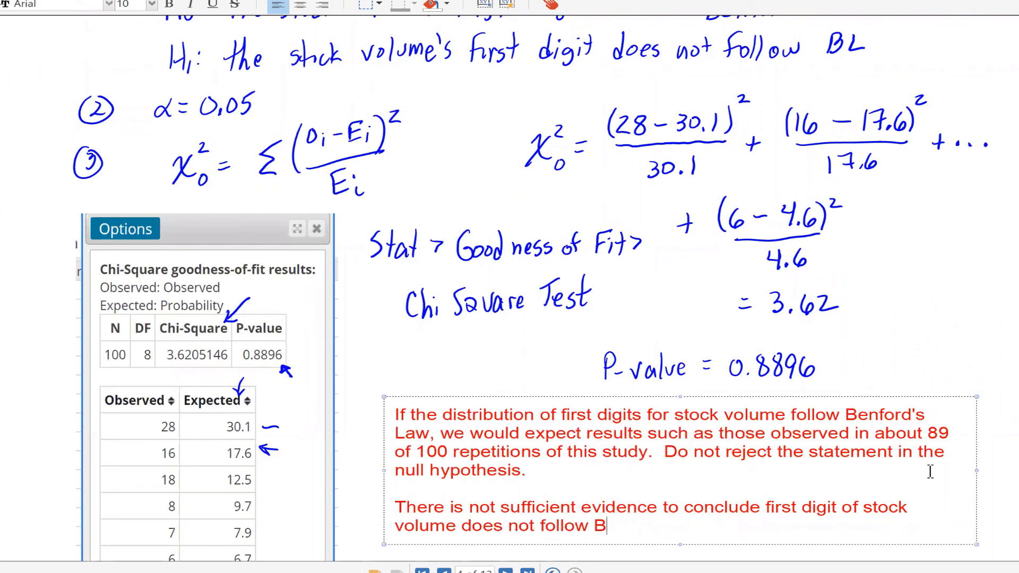